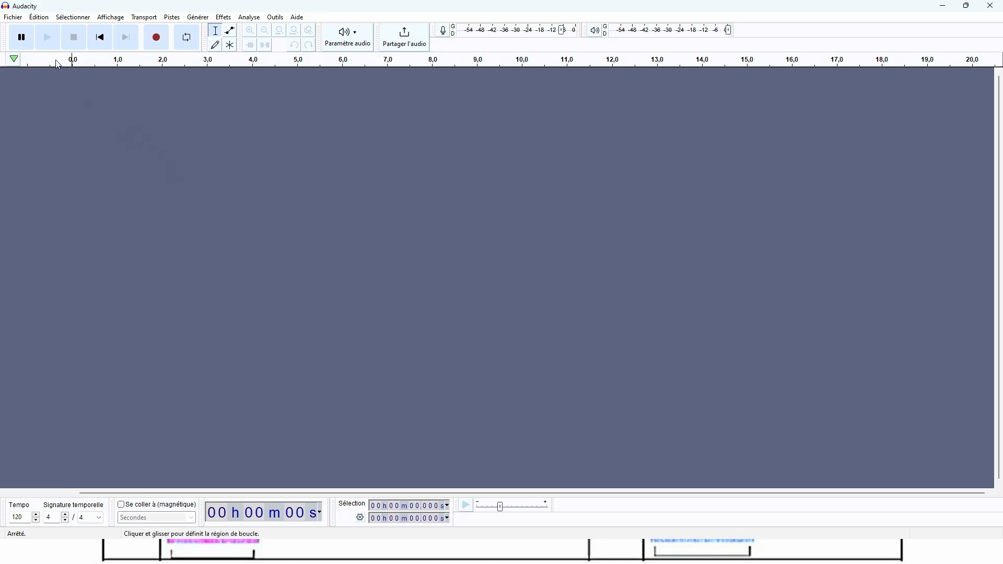
Open the recording Itidus.aiff from the Fichiers élèves folder and play it through
left_click(23, 24)
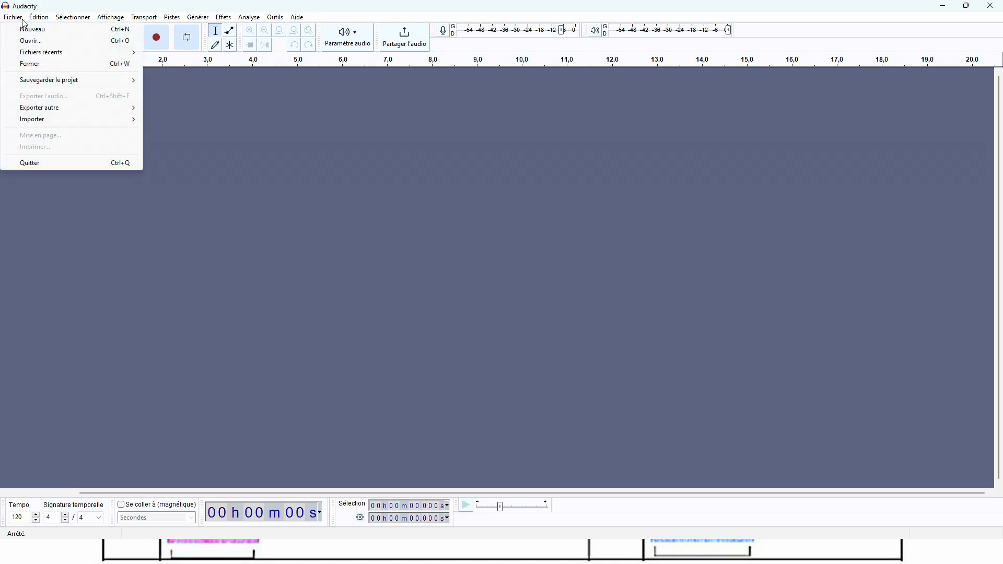
left_click(33, 41)
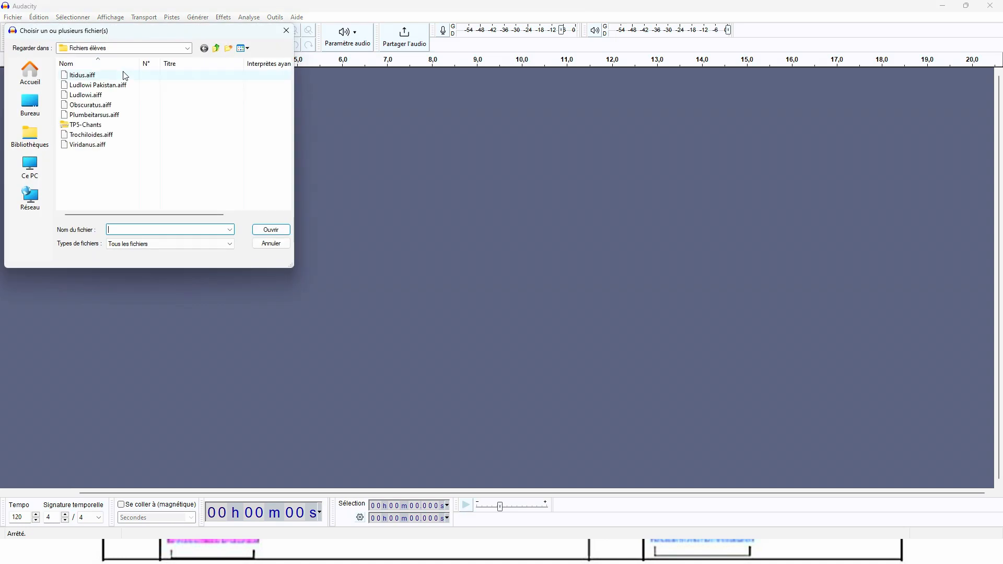
double_click(86, 75)
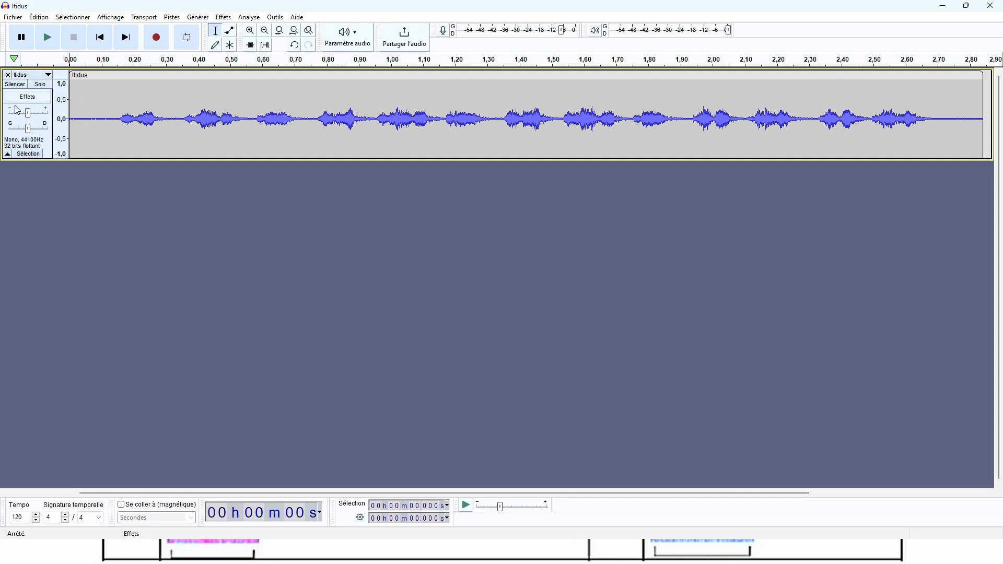
key("space")
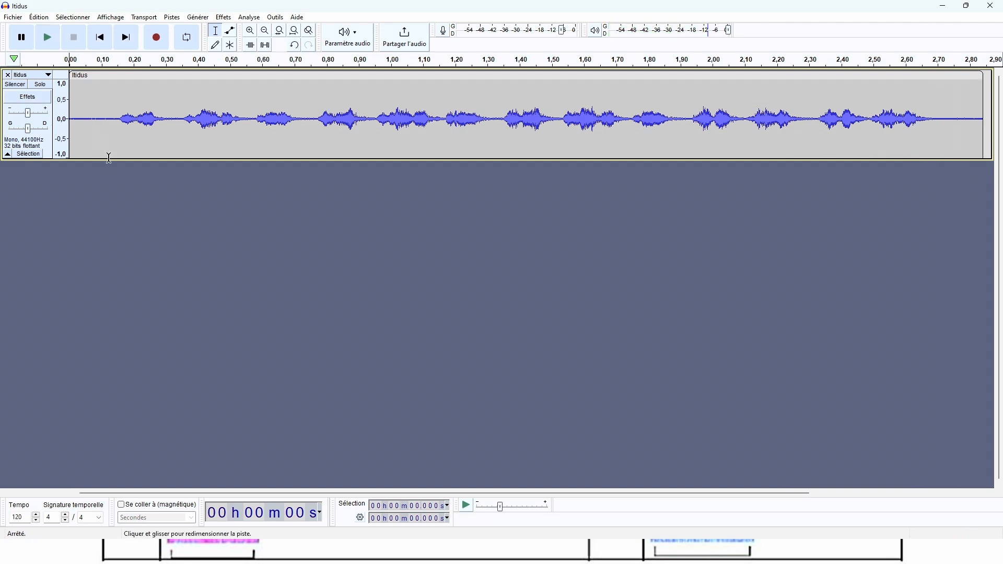
Display the Itidus track as a spectrogram and enlarge the track's height to make the sound patterns readable
left_click(110, 142)
left_click_drag(133, 159, 143, 225)
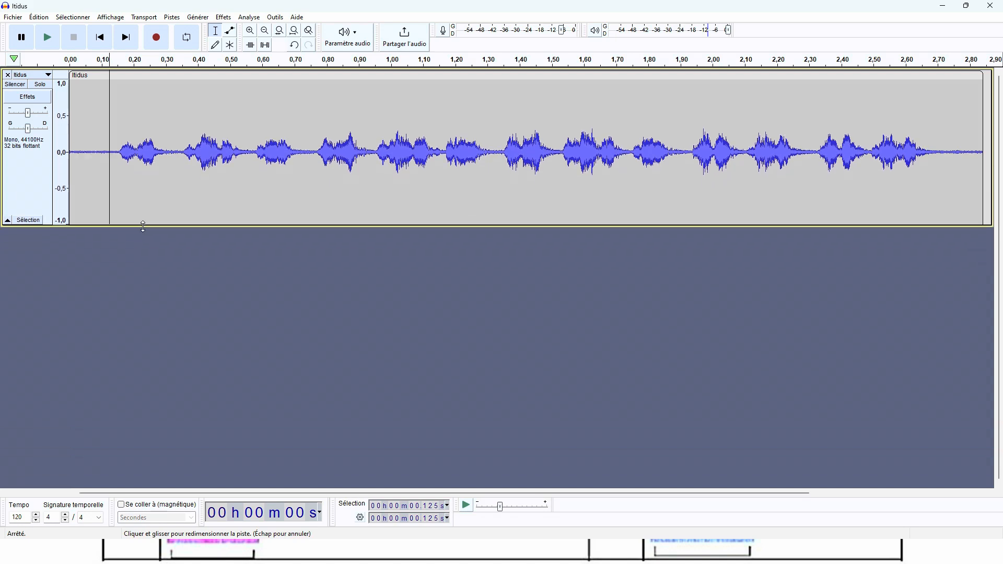
left_click(47, 77)
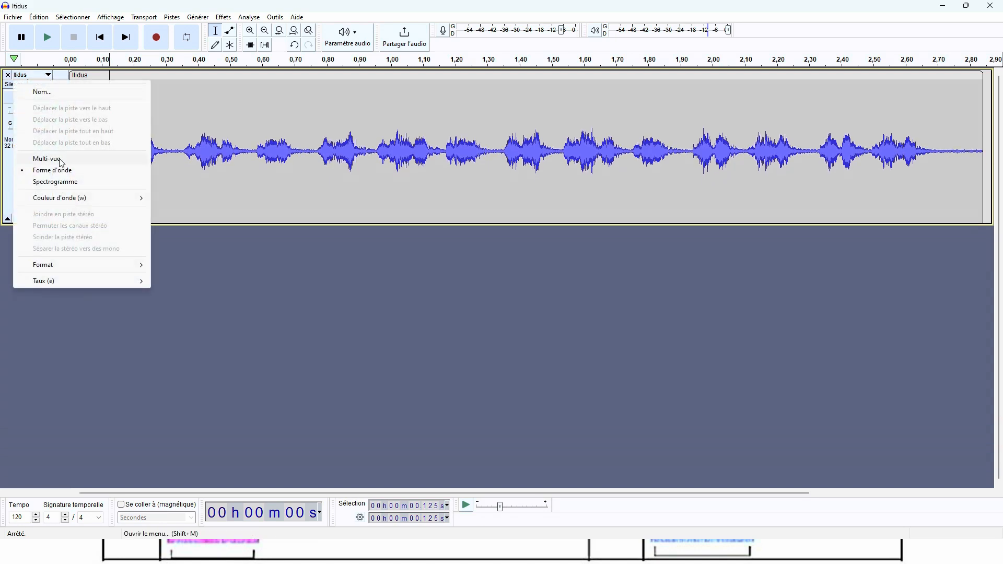
left_click(65, 187)
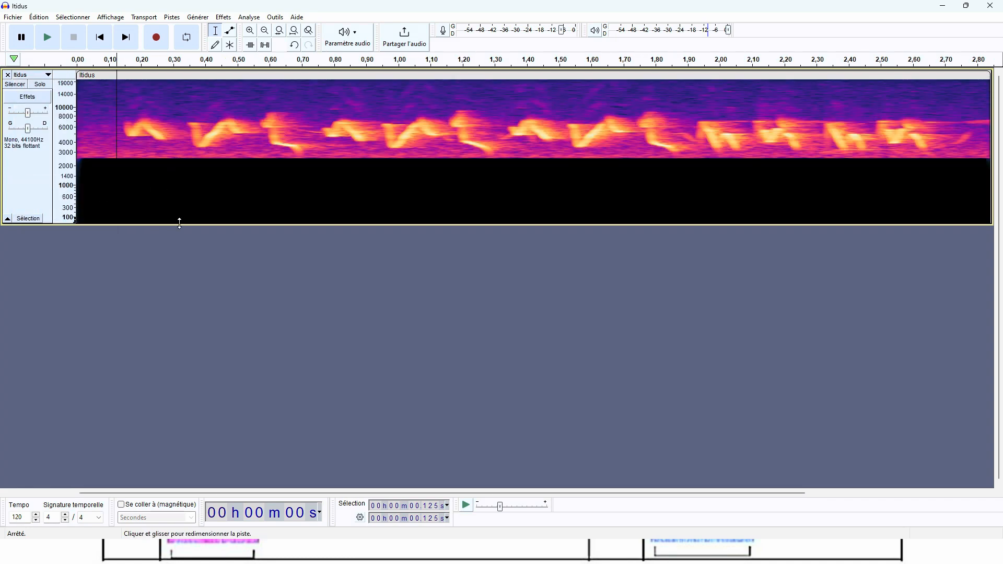
left_click_drag(180, 223, 188, 383)
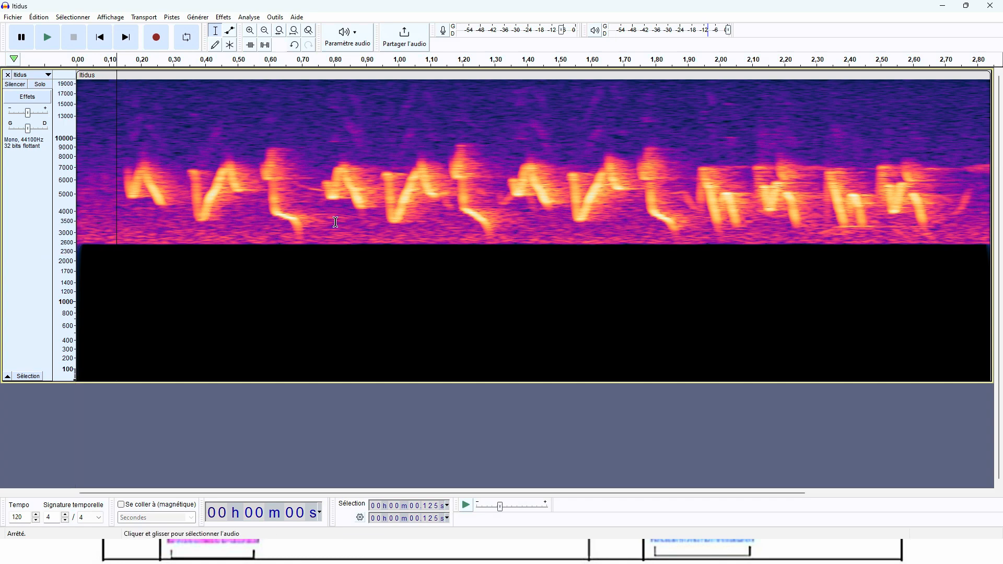
Play the recording again and examine the spectrogram for repeated sequences, highlighting successive patterns to compare their shapes
key("space")
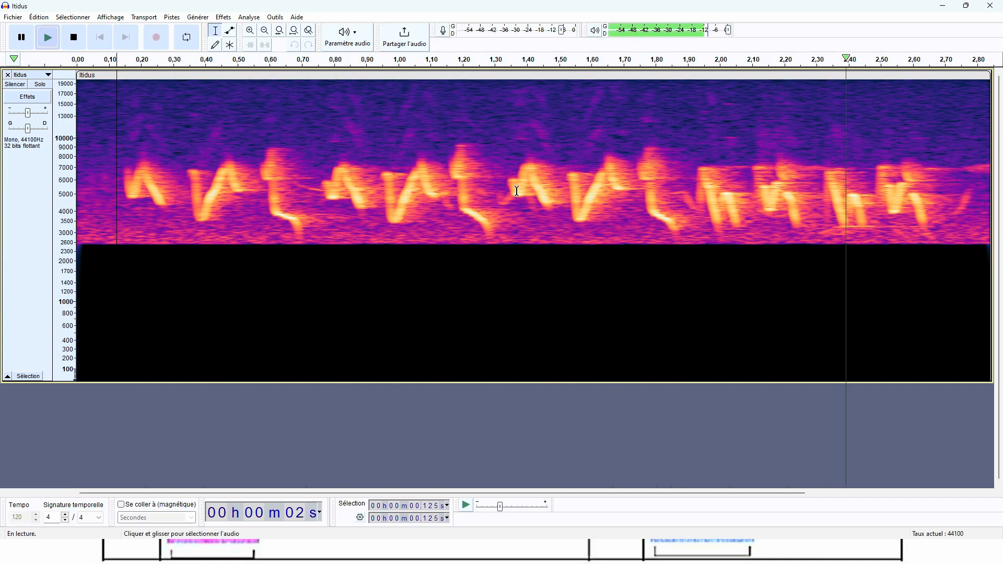
key("space")
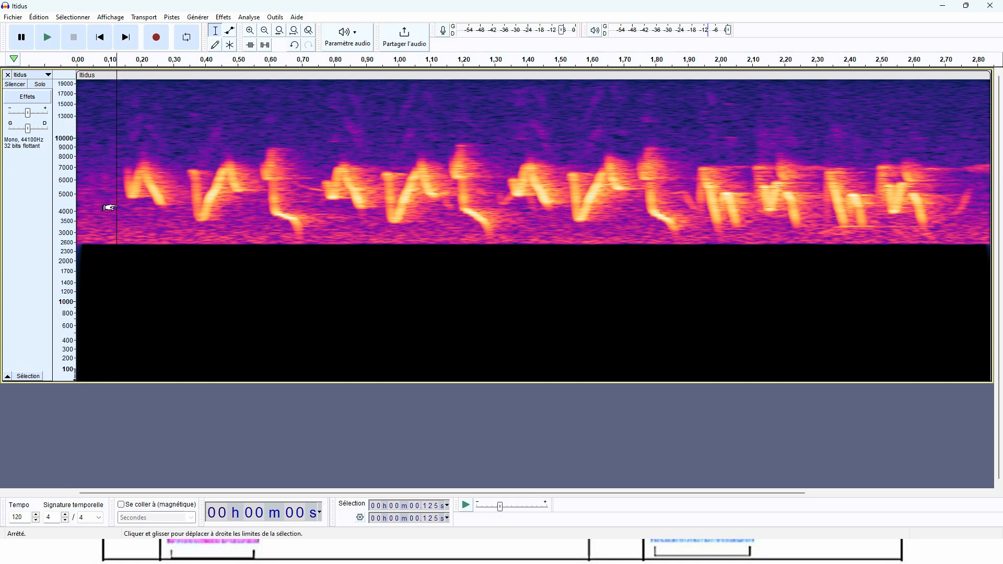
left_click_drag(120, 206, 304, 291)
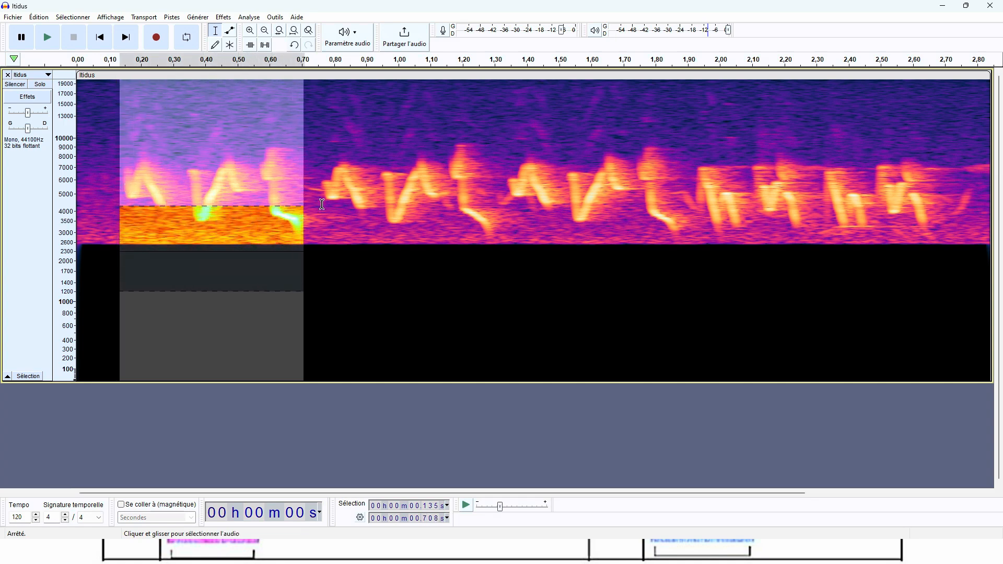
left_click_drag(320, 206, 497, 223)
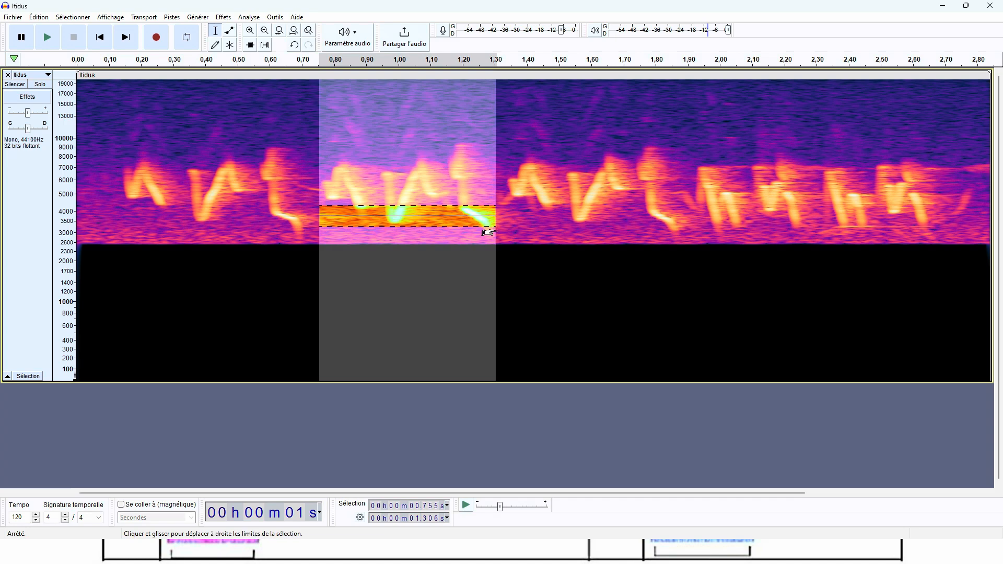
left_click(512, 224)
left_click_drag(569, 235, 729, 238)
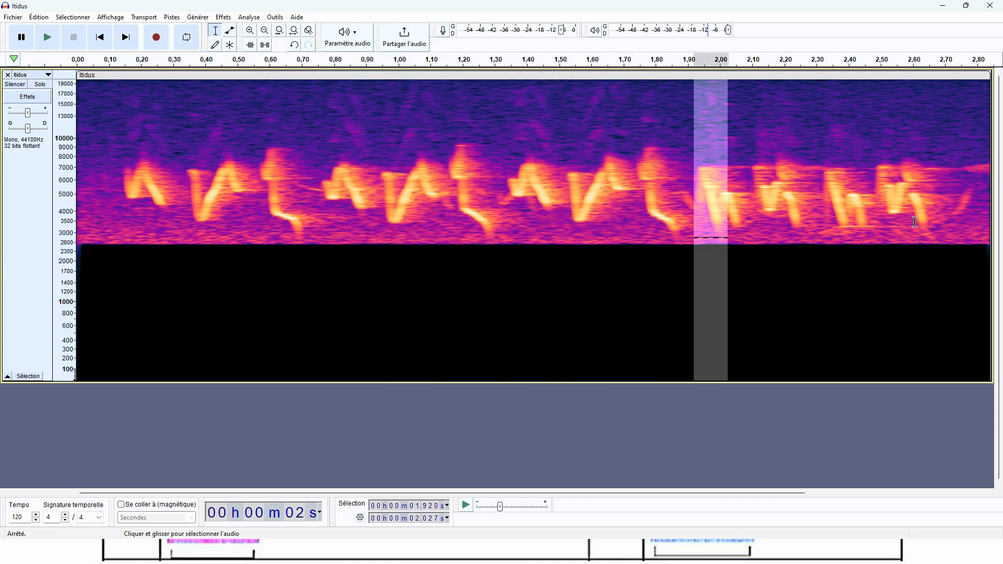
left_click(754, 250)
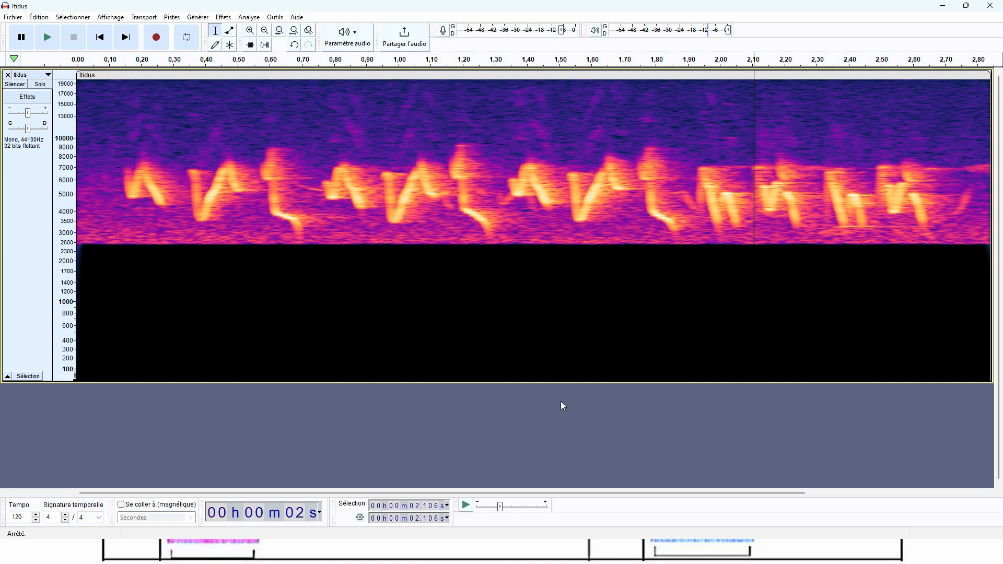
Switch to the reference table of spectrogram sequences and back to Audacity, highlighting about 0.123–0.713 s and 1.902–2.285 s for comparison
key("alt+Tab")
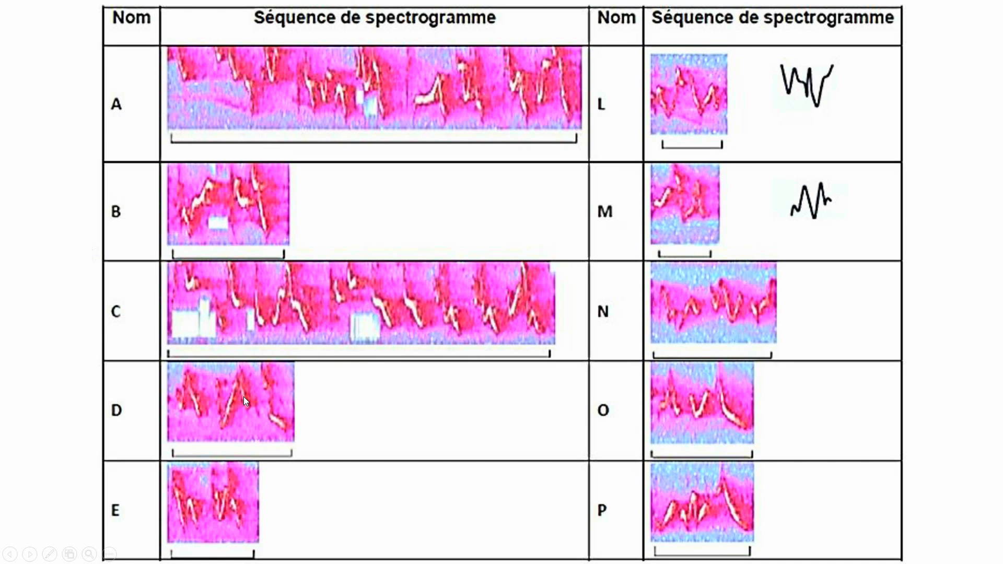
key("alt+Tab")
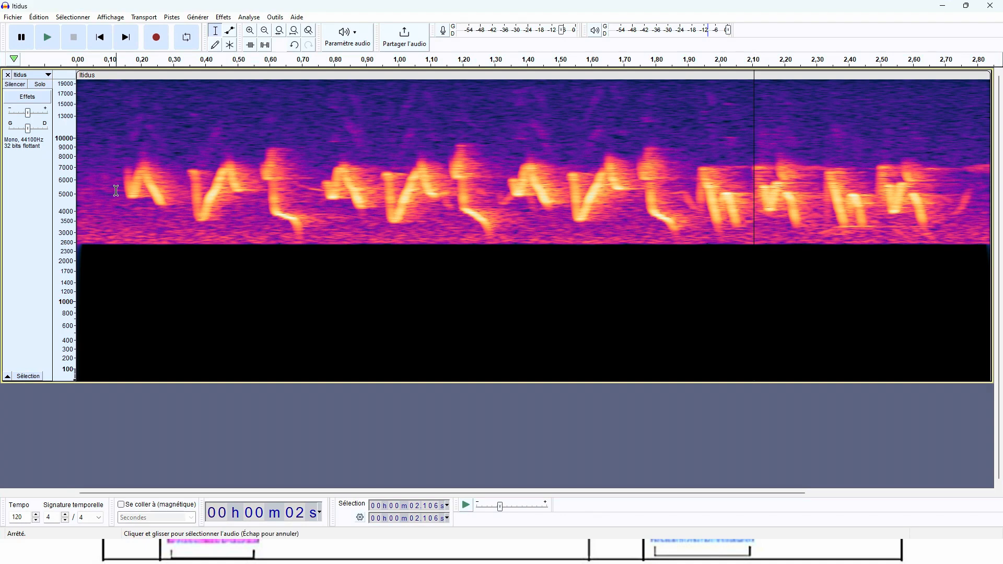
left_click_drag(116, 191, 298, 212)
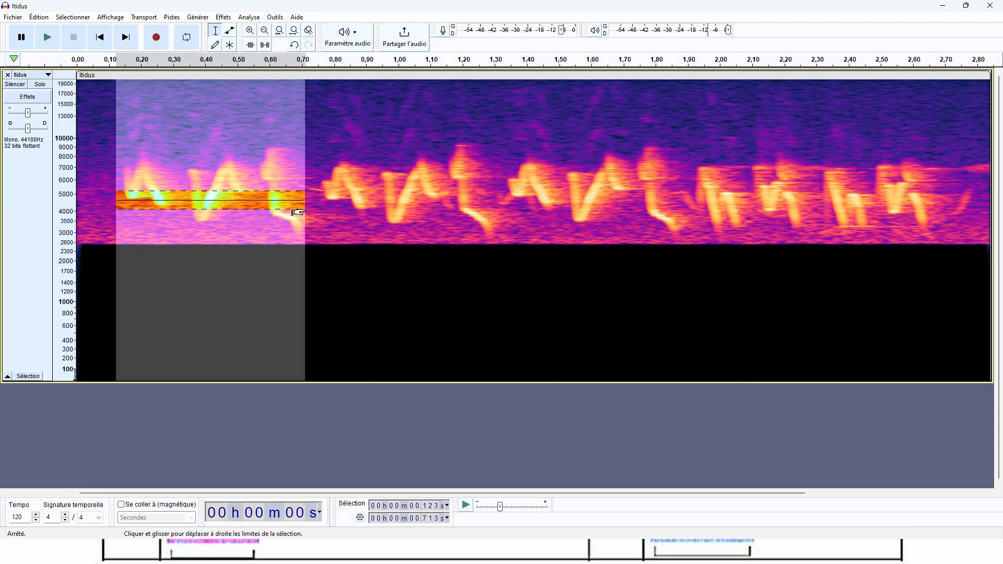
left_click_drag(688, 212, 811, 219)
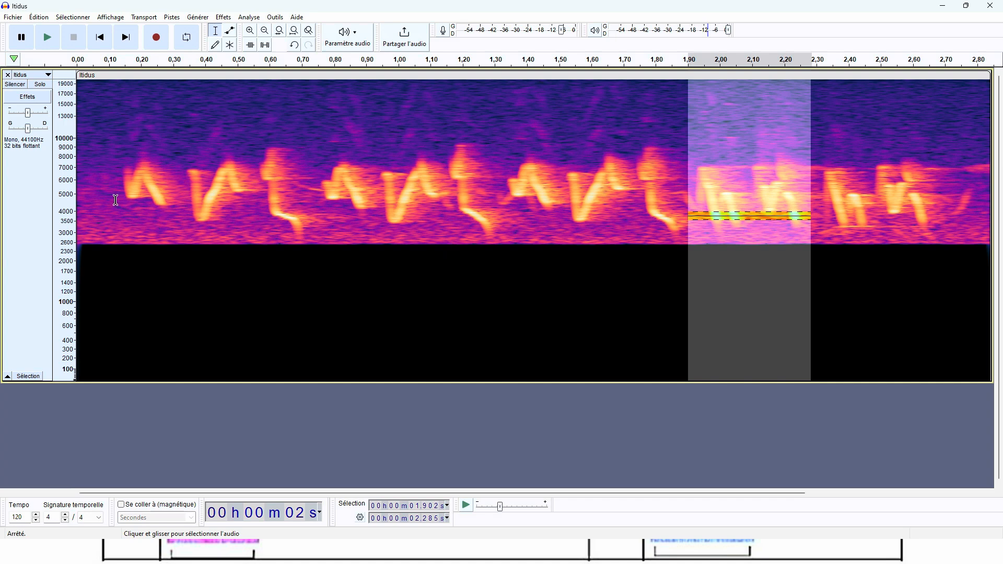
Select the first sequence from about 0.123 s to 0.718 s and add a label named D at that selection
left_click_drag(116, 201, 303, 227)
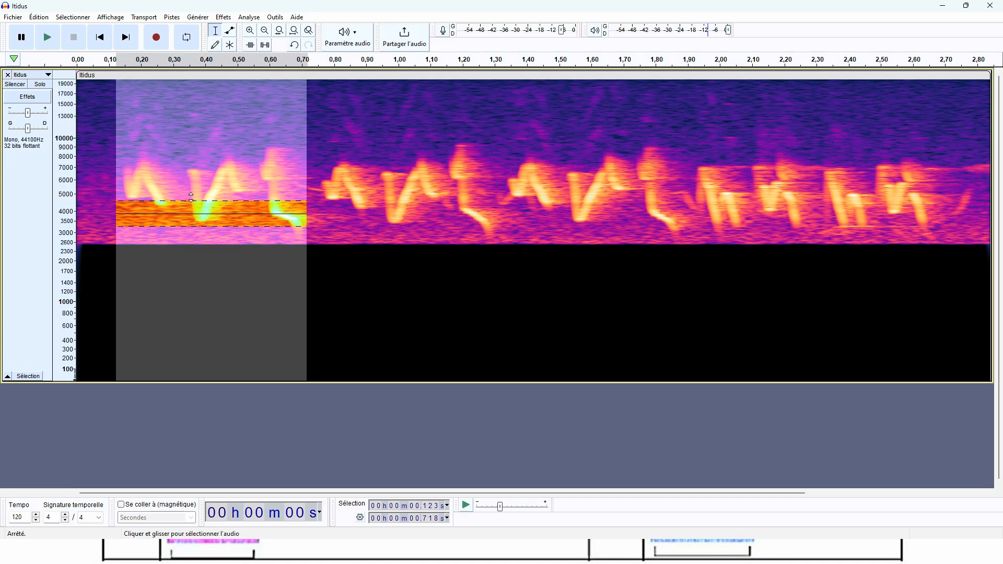
left_click(45, 20)
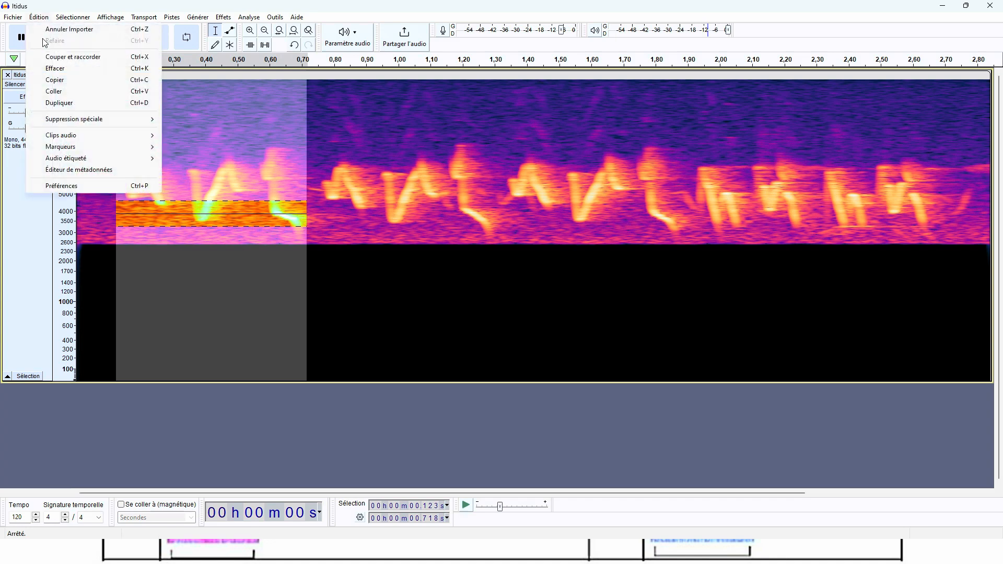
mouse_move(53, 148)
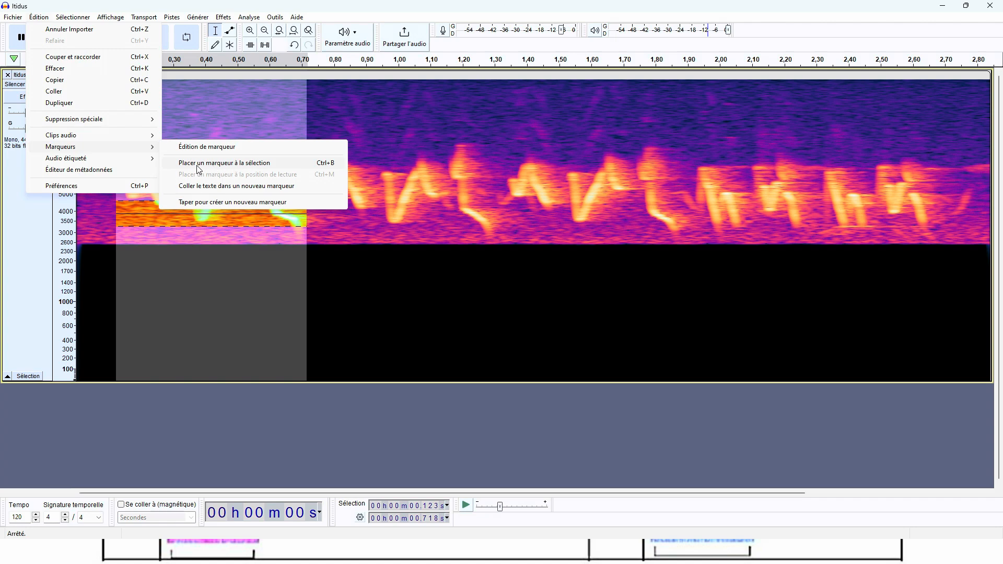
left_click(217, 165)
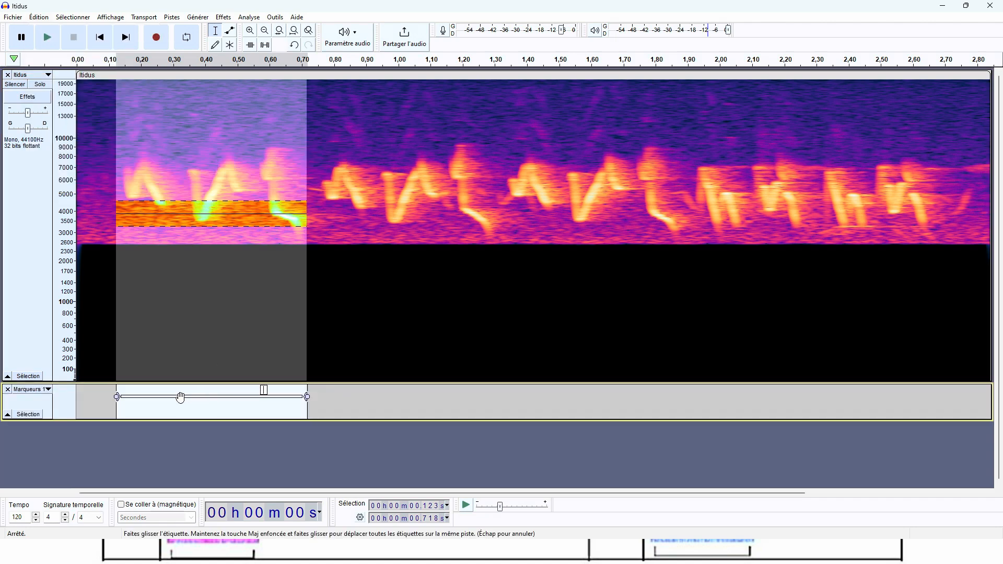
left_click(264, 390)
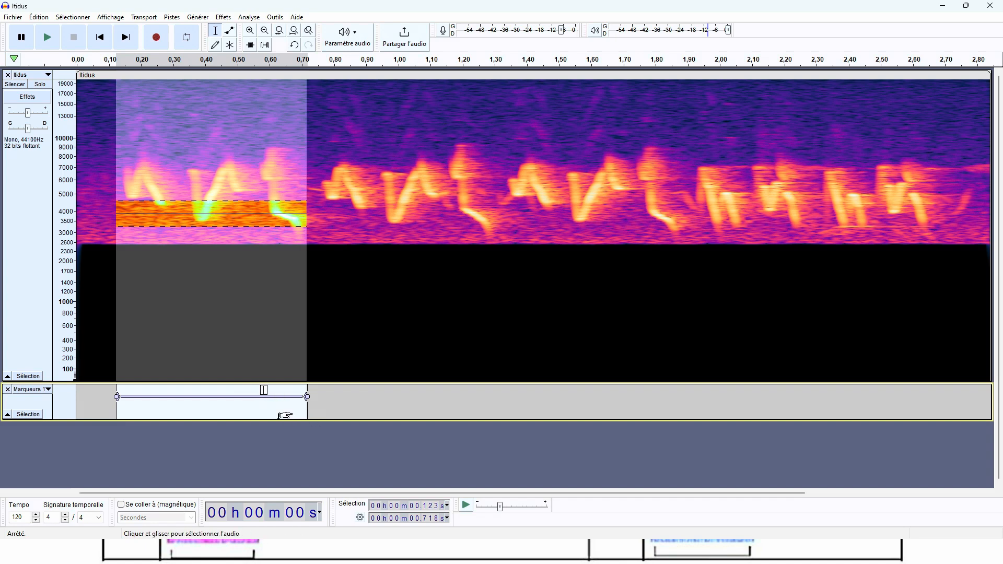
type("D")
Shift the first D label slightly earlier so it spans about 0.117 s to 0.711 s, keeping its audio intact
key("Delete")
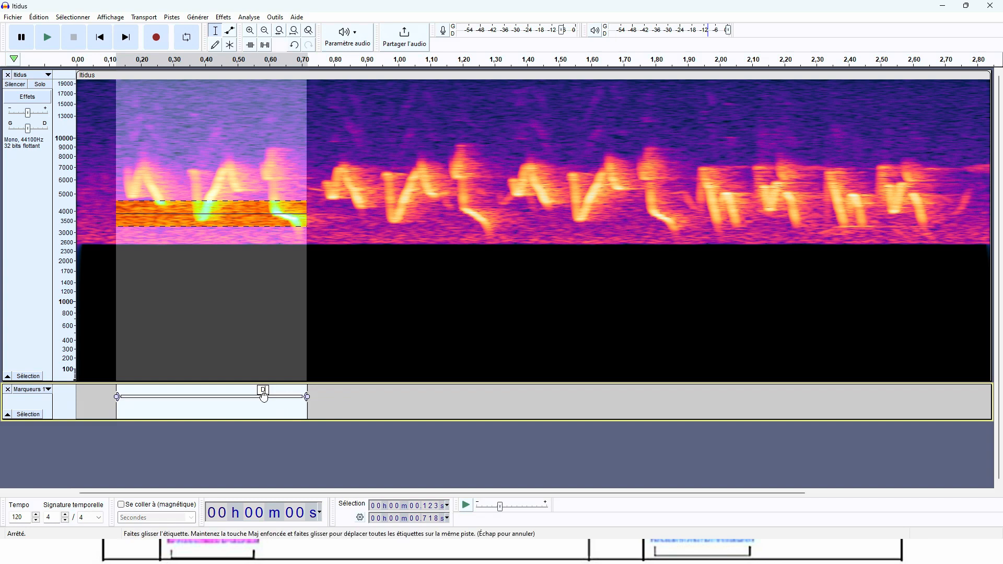
mouse_move(264, 397)
left_mouse_down()
mouse_move(226, 399)
mouse_move(262, 403)
left_mouse_up()
left_click_drag(231, 394, 228, 399)
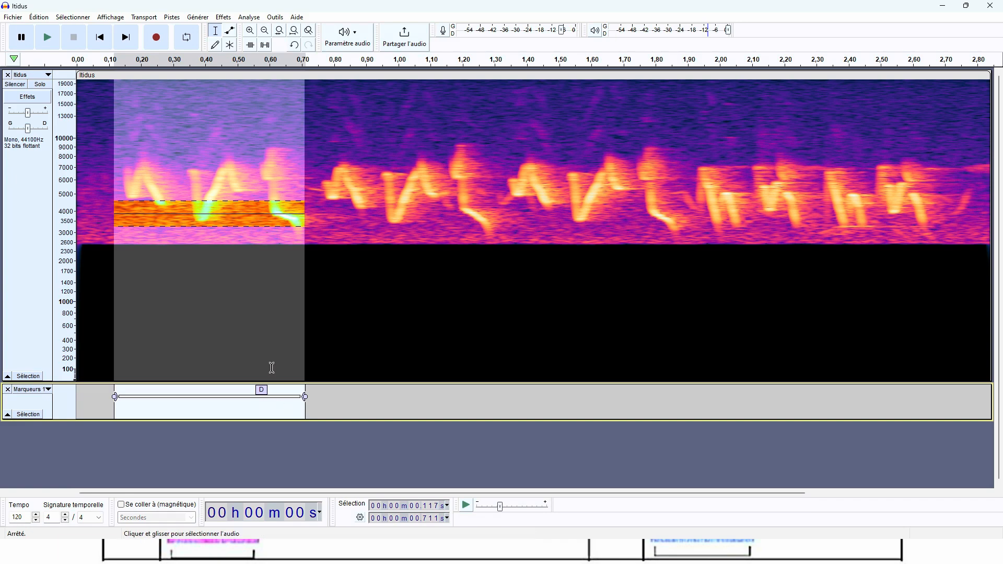
key("Delete")
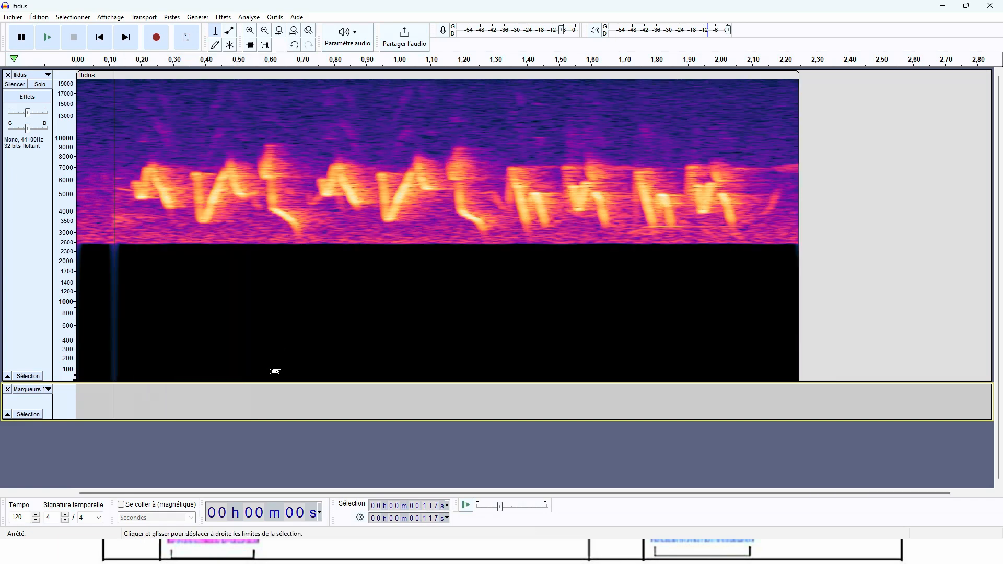
key("ctrl+z")
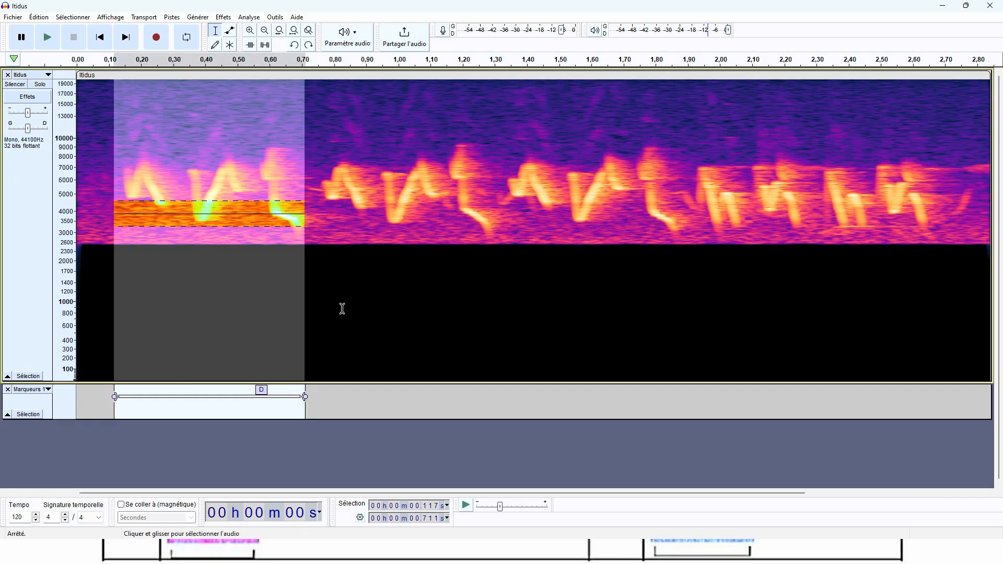
Select the second sequence from about 0.752 s to 1.304 s and label it D
left_click_drag(319, 222, 496, 226)
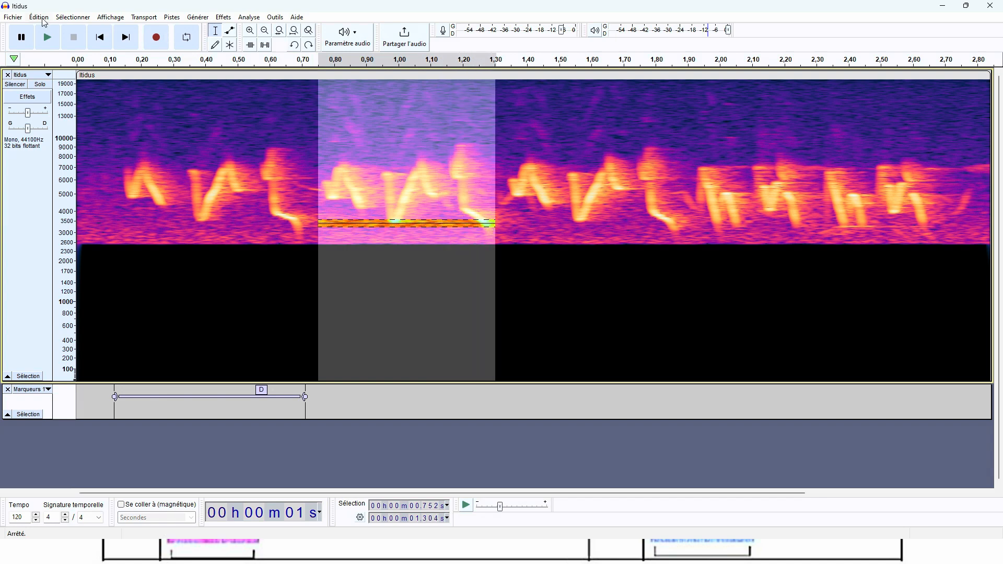
left_click(40, 18)
mouse_move(92, 150)
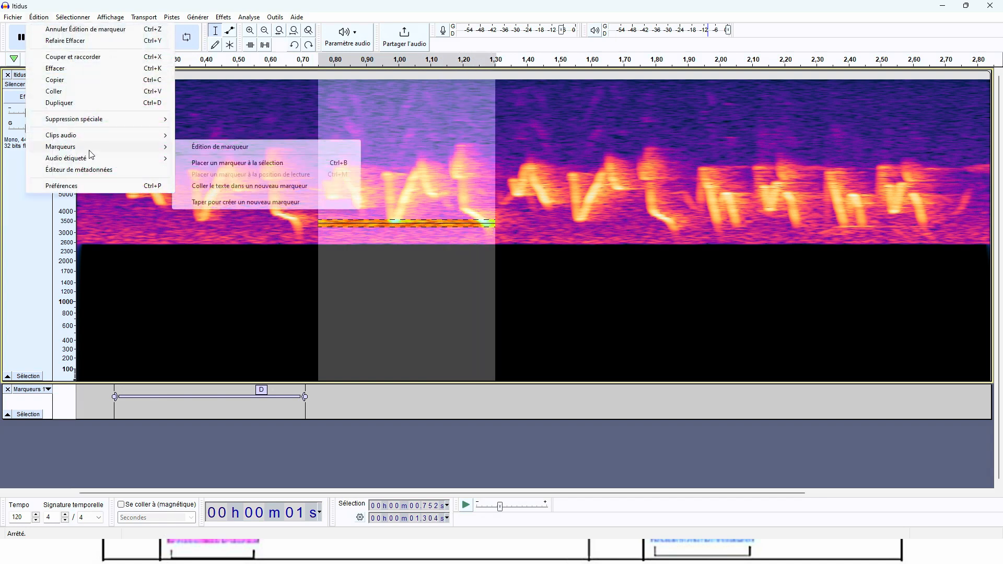
left_click(341, 163)
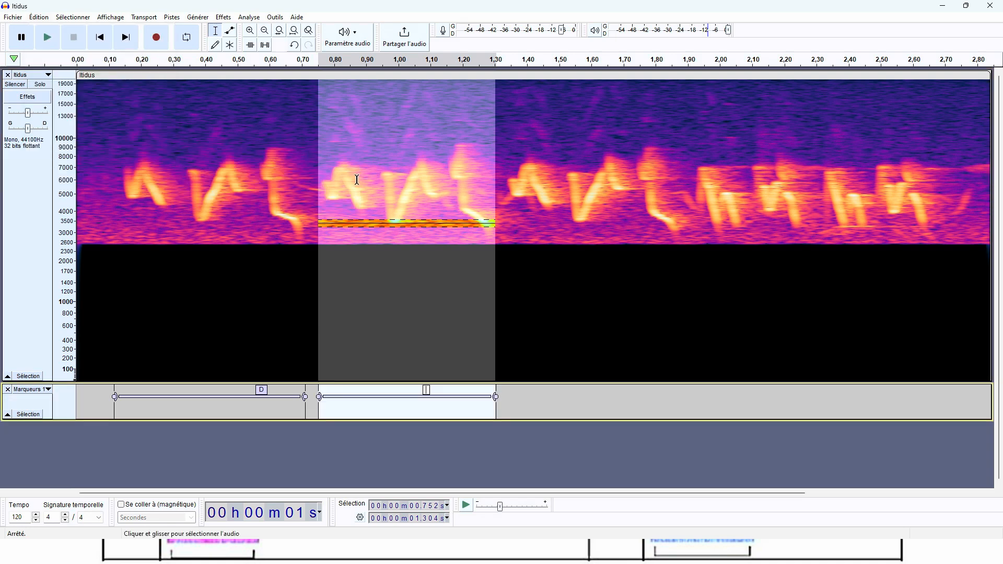
type("D")
Select the third sequence from about 1.337 s to 1.882 s and label it D
left_click_drag(506, 191, 681, 205)
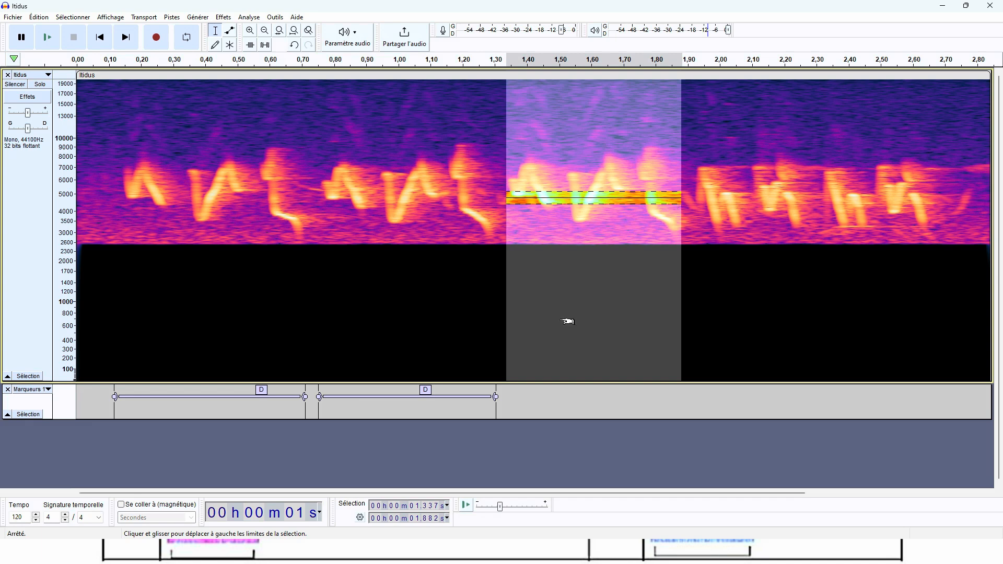
key("ctrl+b")
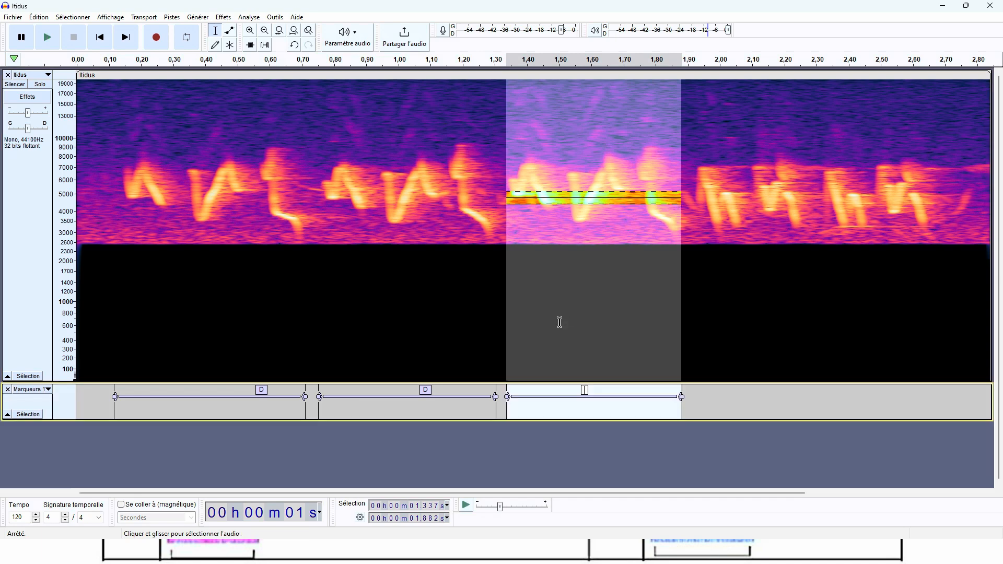
type("D")
Select the fourth sequence from about 1.913 s to 2.280 s and label it E
left_click_drag(693, 226, 809, 228)
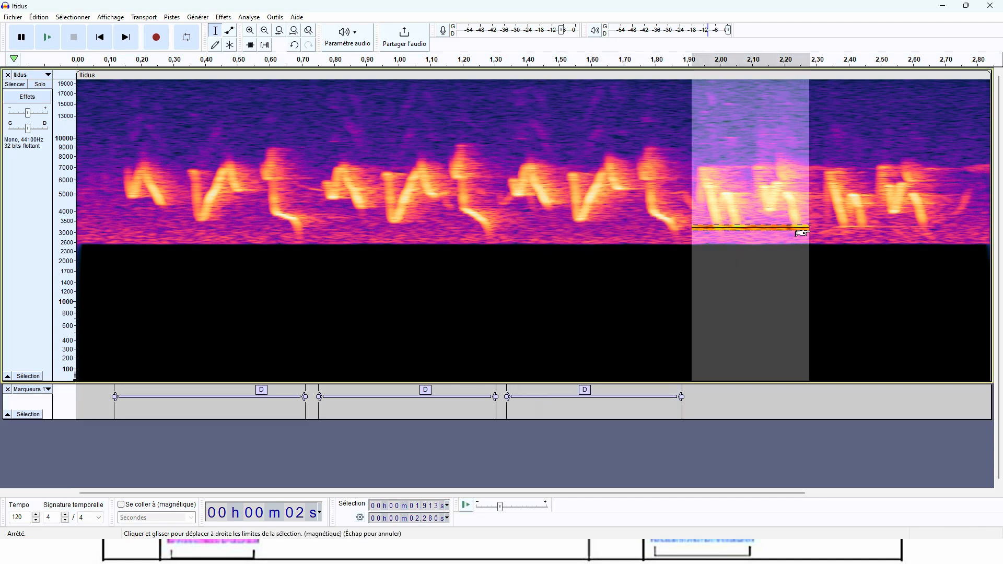
key("ctrl+b")
type("E")
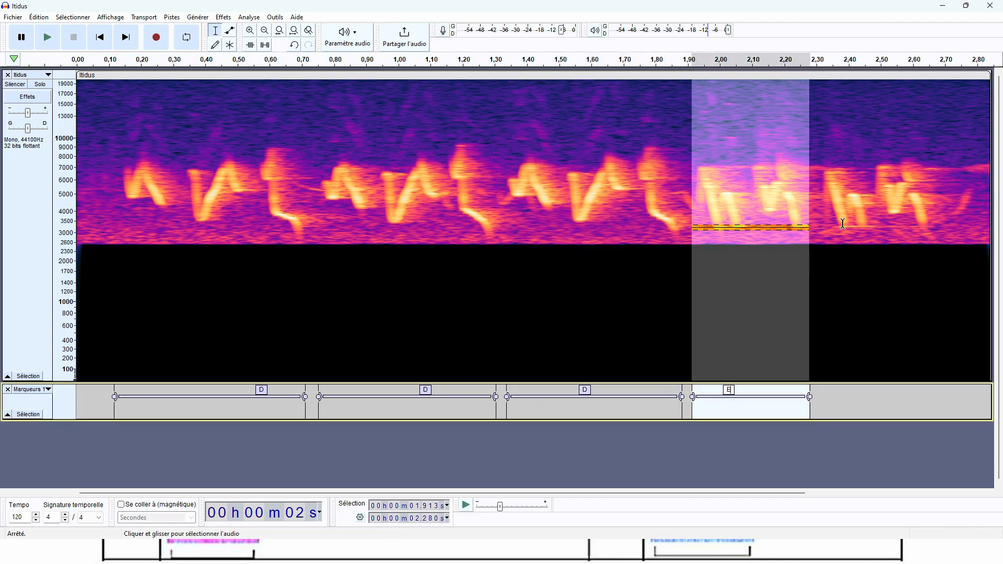
Select the fifth Itidus sequence from about 2.306 s to 2.696 s and label it E
left_click_drag(819, 229, 943, 230)
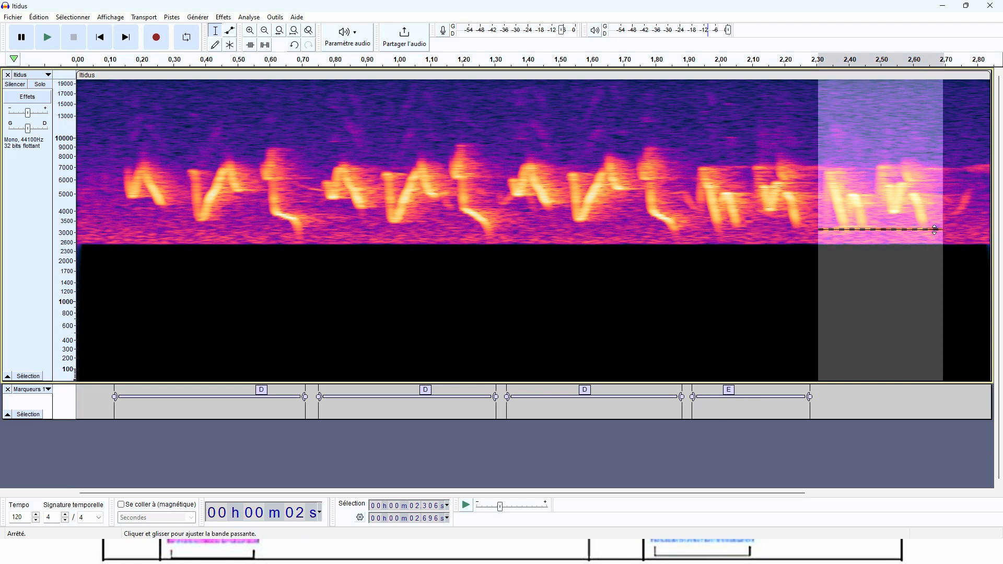
key("ctrl+b")
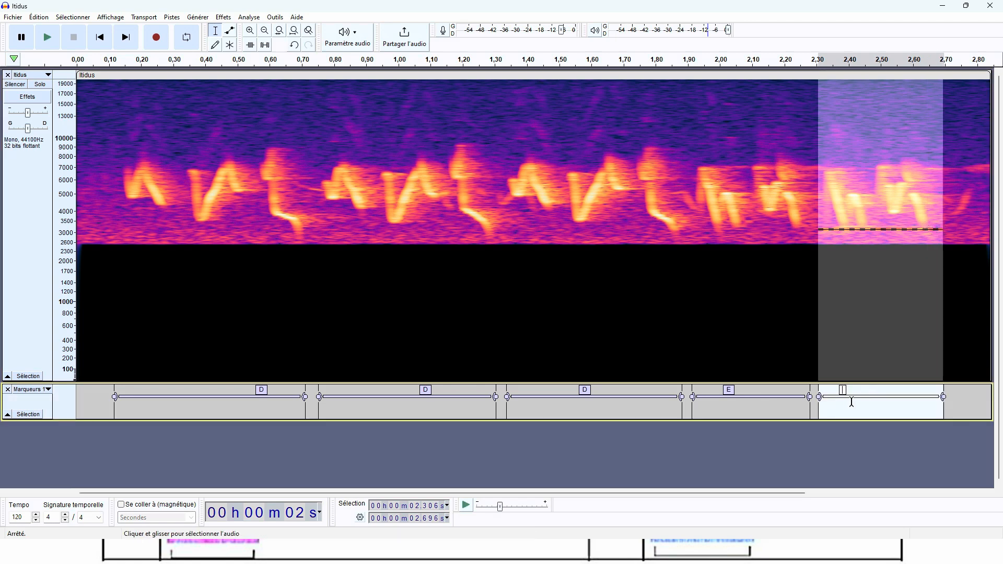
type("E")
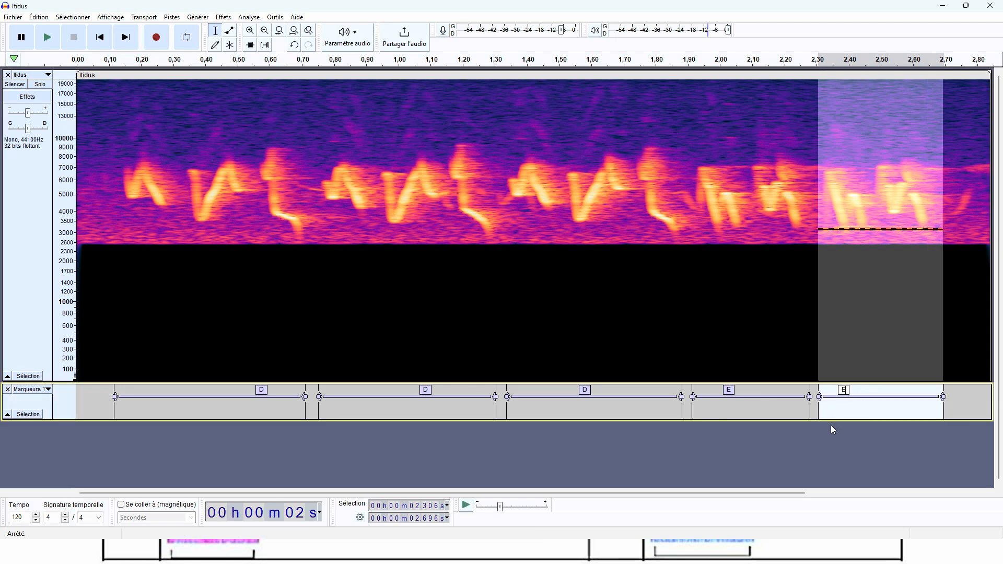
Reduce the height of the Itidus track and import the audio file Obscuratus.aiff into the project
left_click_drag(208, 382, 241, 177)
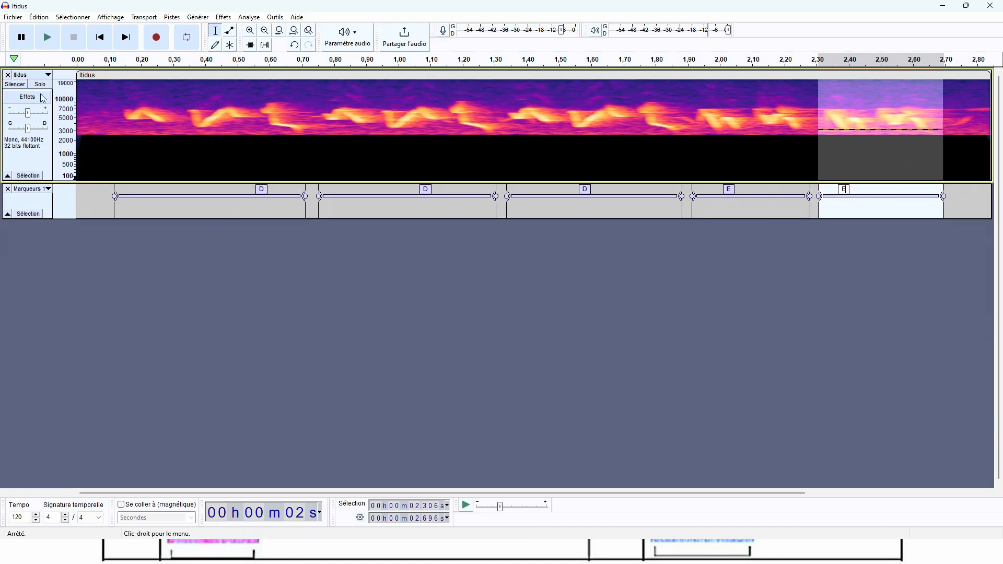
left_click(15, 17)
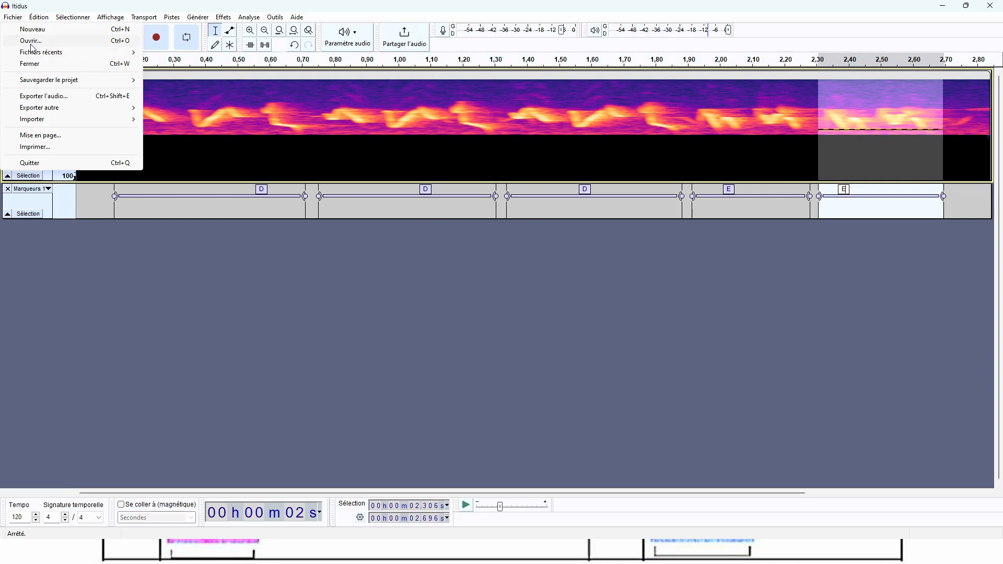
mouse_move(35, 124)
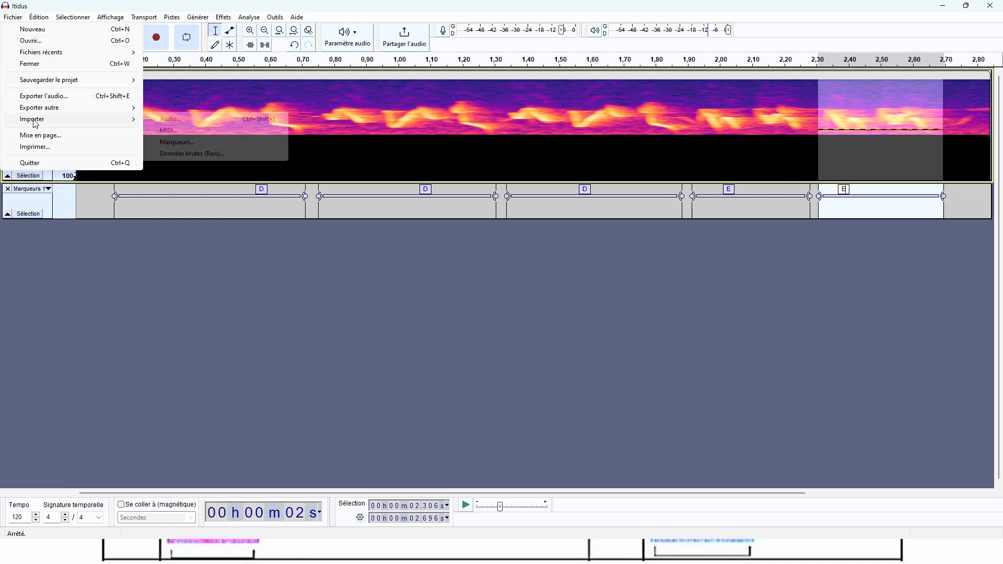
left_click(166, 121)
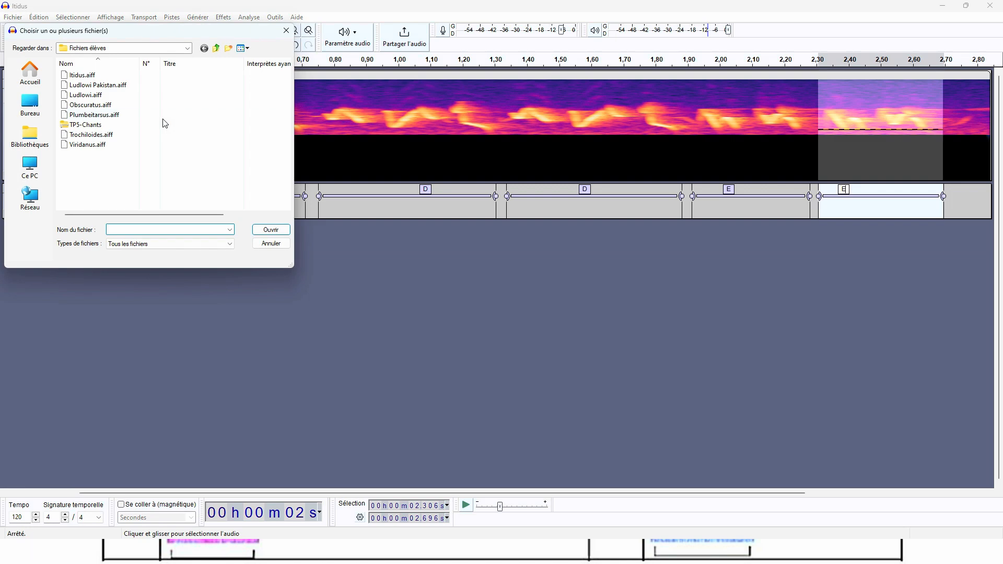
double_click(108, 106)
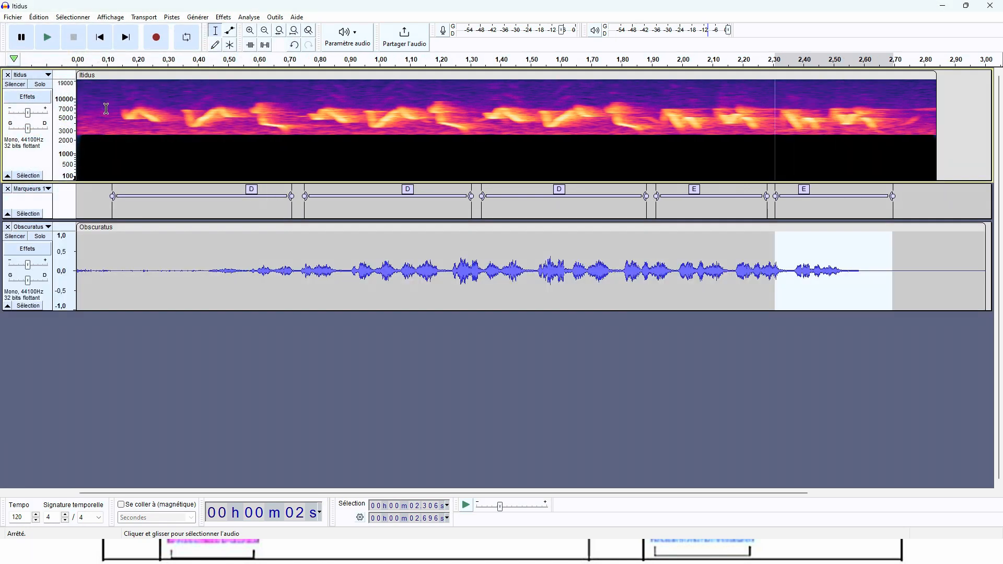
Display the Obscuratus track as a spectrogram and increase the track's height
left_click(48, 227)
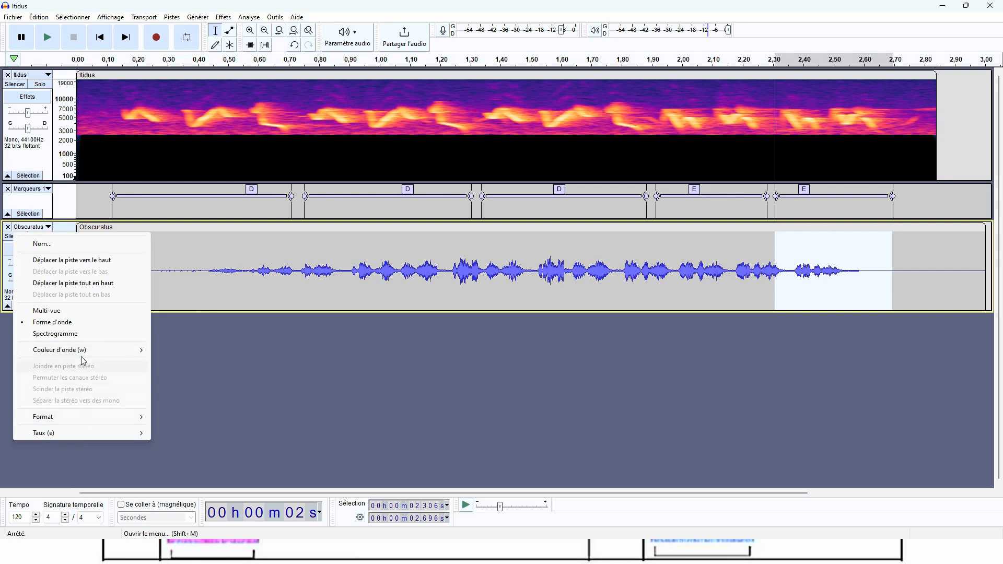
left_click(84, 339)
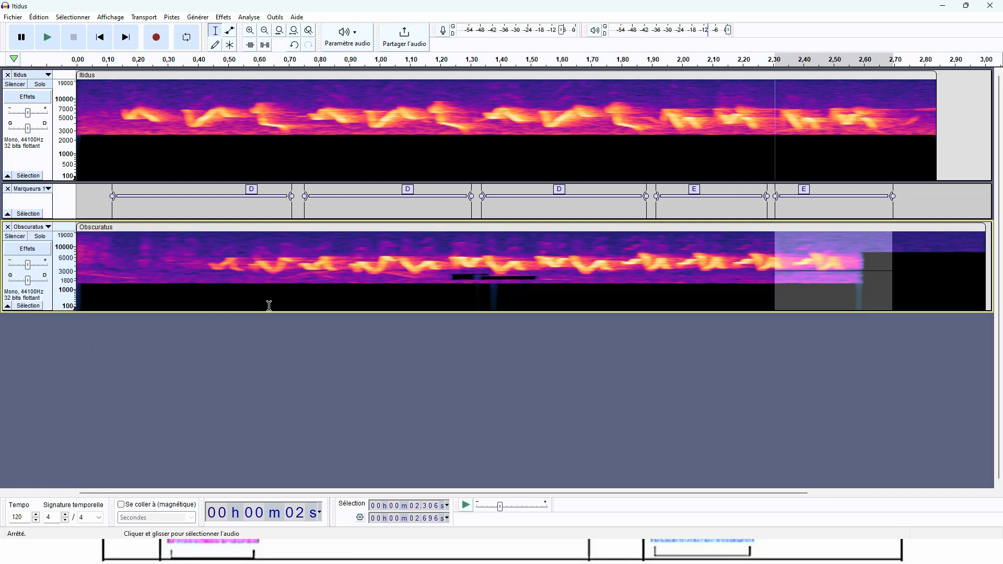
left_click_drag(269, 308, 271, 432)
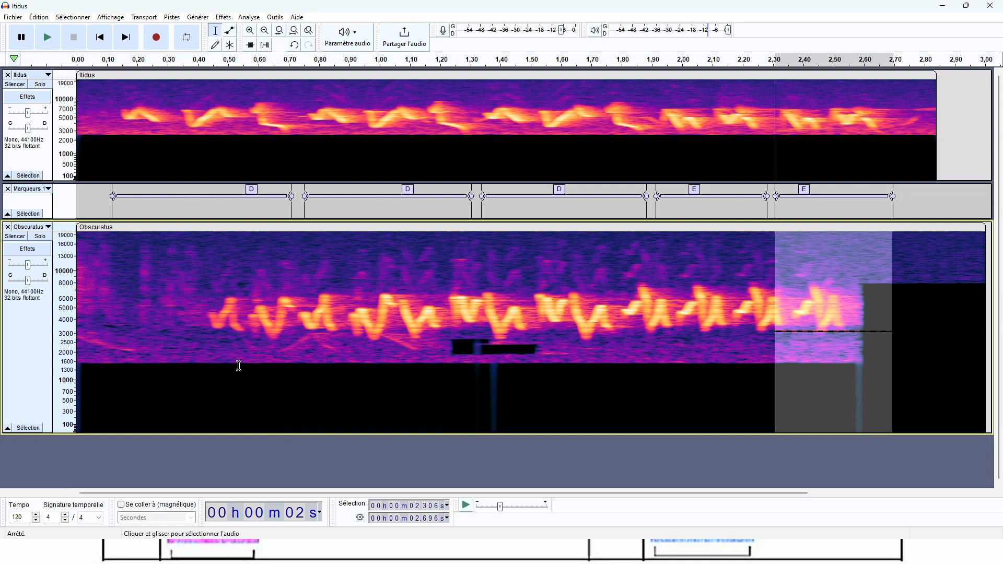
Examine the Obscuratus spectrogram by selecting the opening notes from about 0.411 s to 0.868 s and the group of sequences following them
left_click(340, 376)
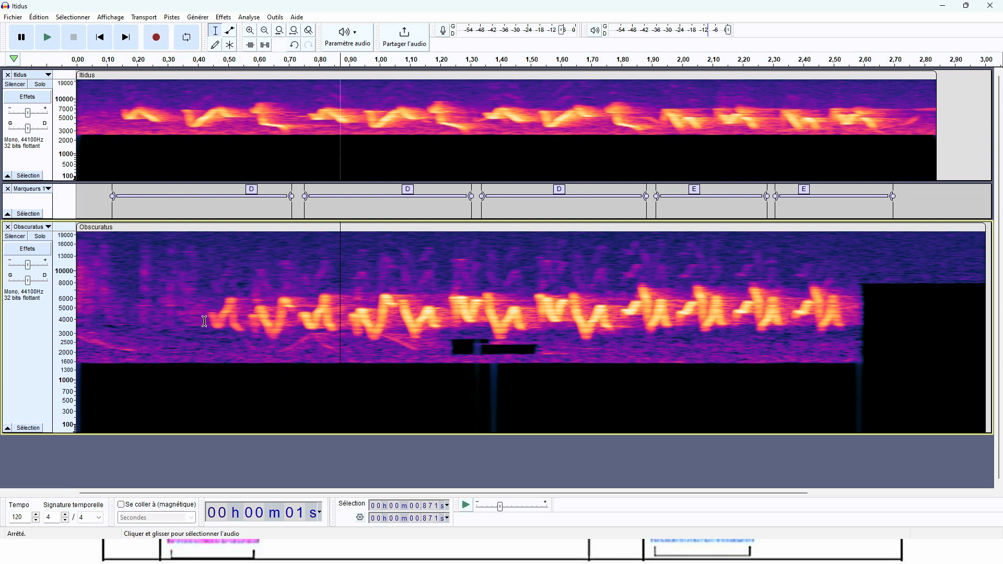
left_click_drag(206, 323, 339, 333)
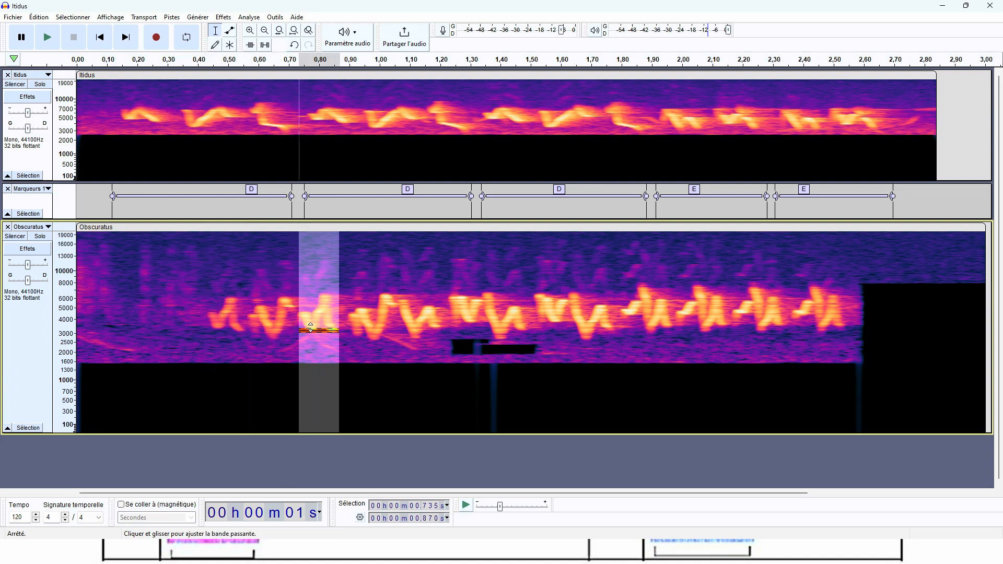
left_click_drag(200, 325, 338, 329)
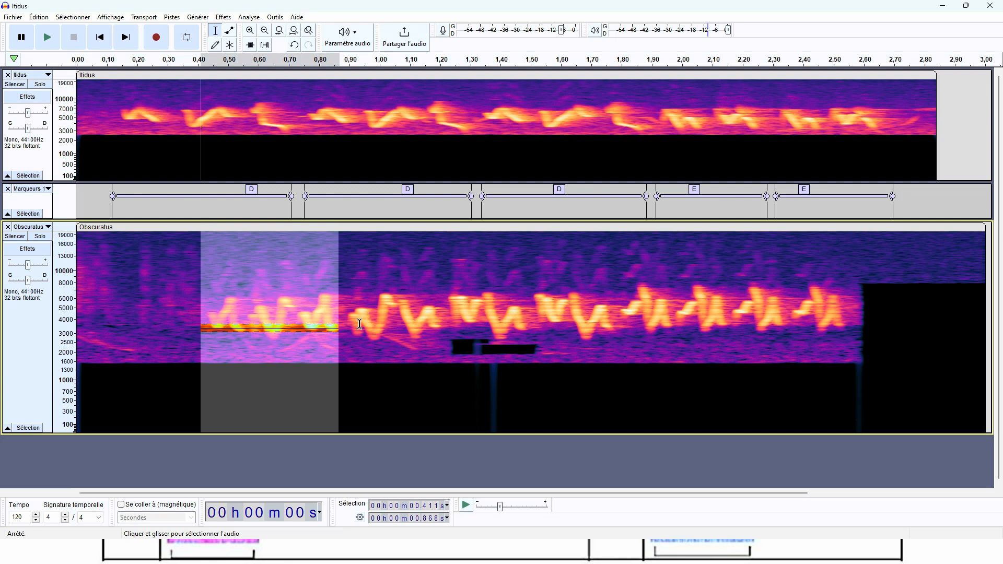
left_click_drag(347, 335, 617, 344)
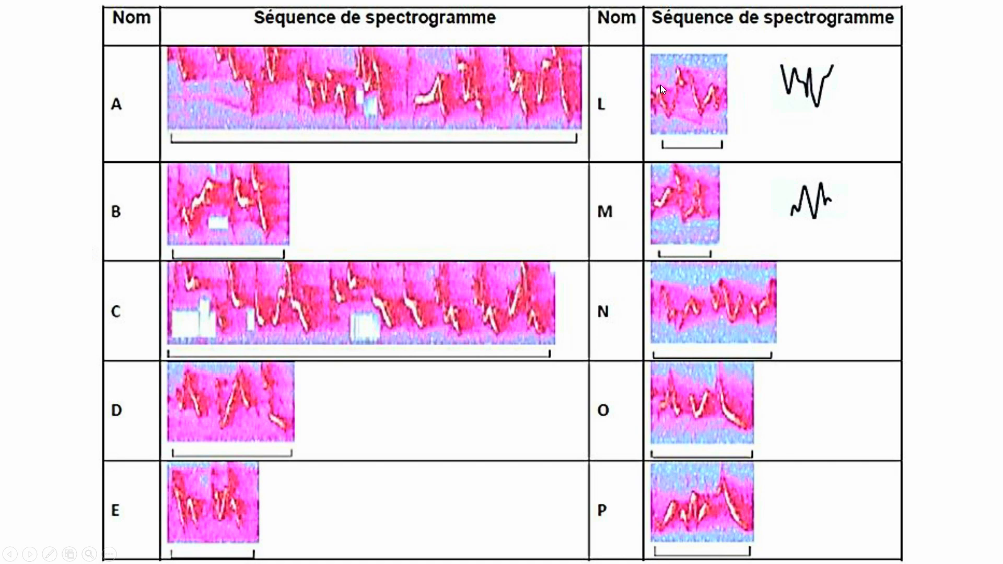
Switch from the reference table to Audacity and label the Obscuratus sequence from about 0.906 s to 1.216 s L
key("alt+Tab")
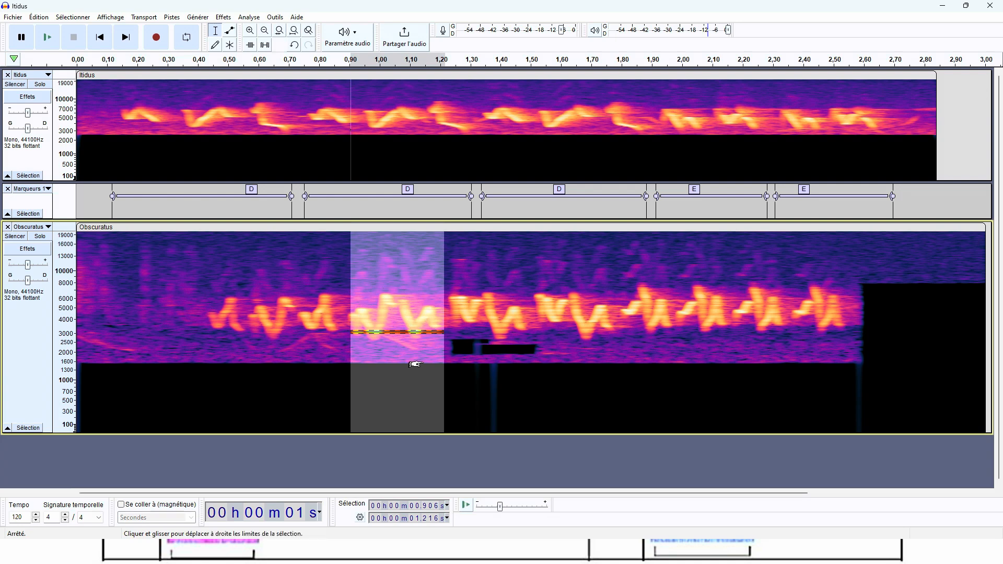
key("ctrl+b")
type("4")
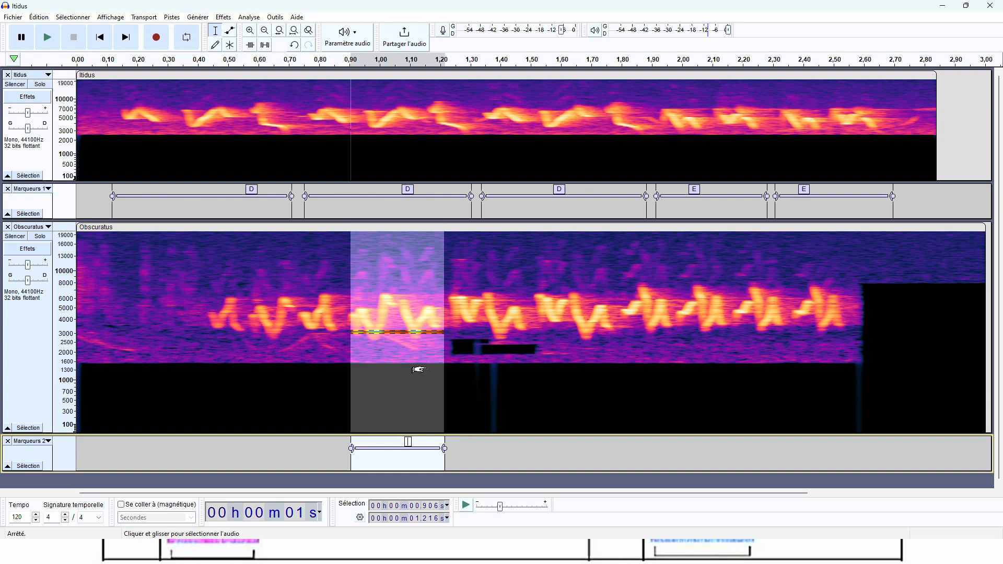
Select the next Obscuratus sequence from about 1.228 s to 1.489 s and label it L
left_click_drag(448, 327, 526, 334)
key("ctrl+b")
type("4")
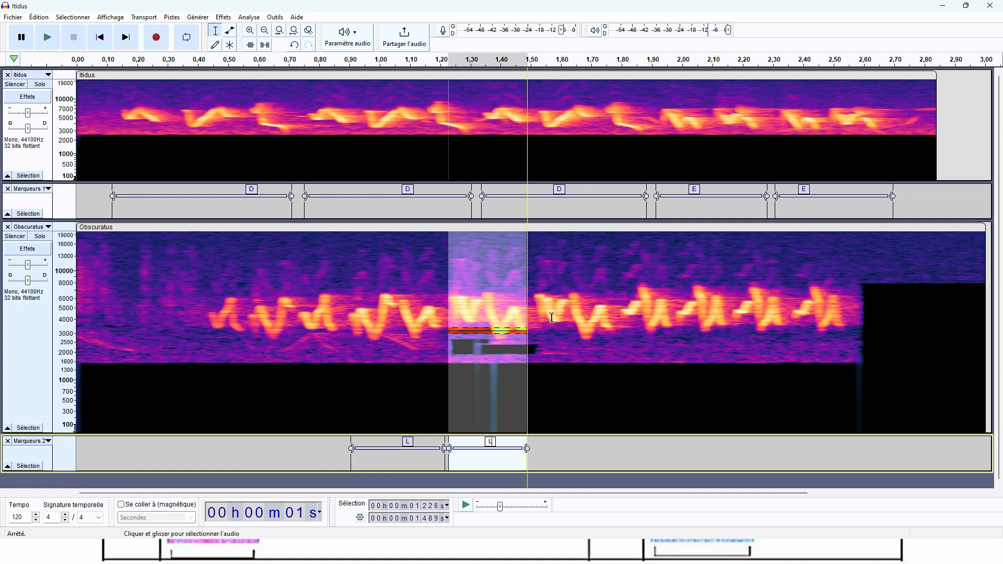
Select the third Obscuratus sequence from about 1.499 s to 1.772 s and label it L
left_click_drag(539, 330, 614, 330)
left_click_drag(539, 322, 531, 323)
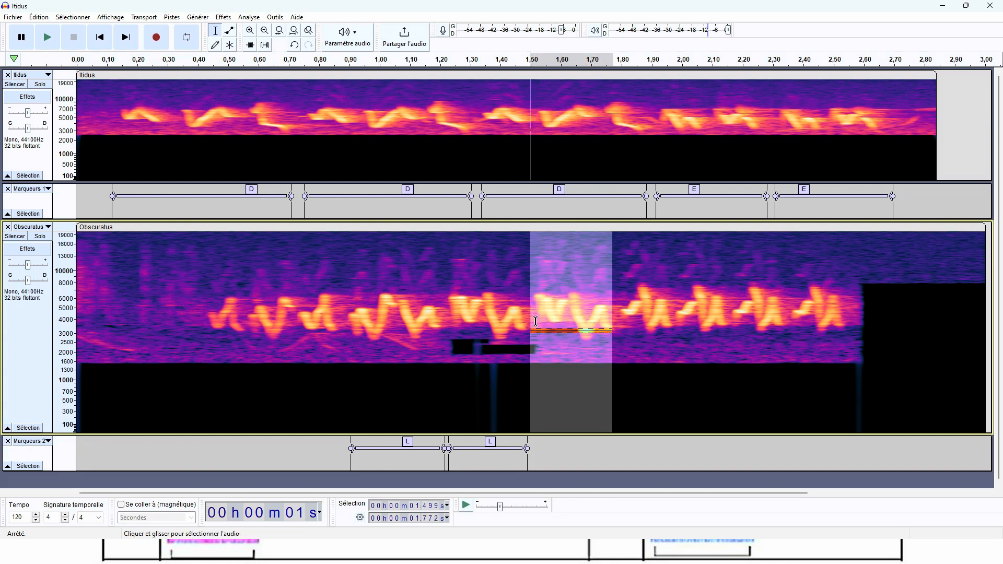
key("ctrl+b")
type("L")
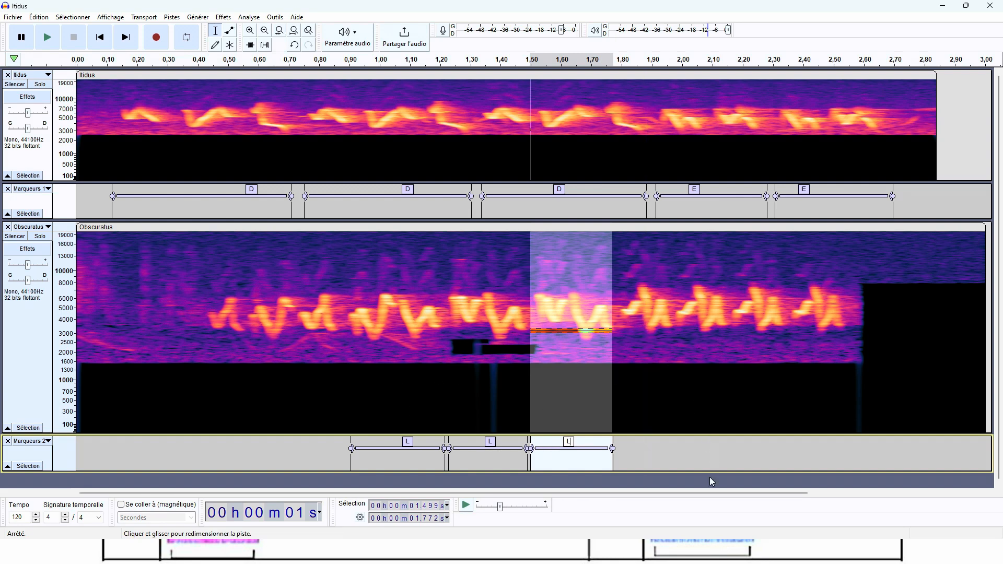
Check the reference table, return to Audacity, and label the Obscuratus sequence from about 1.787 s to 1.972 s M
left_click(695, 546)
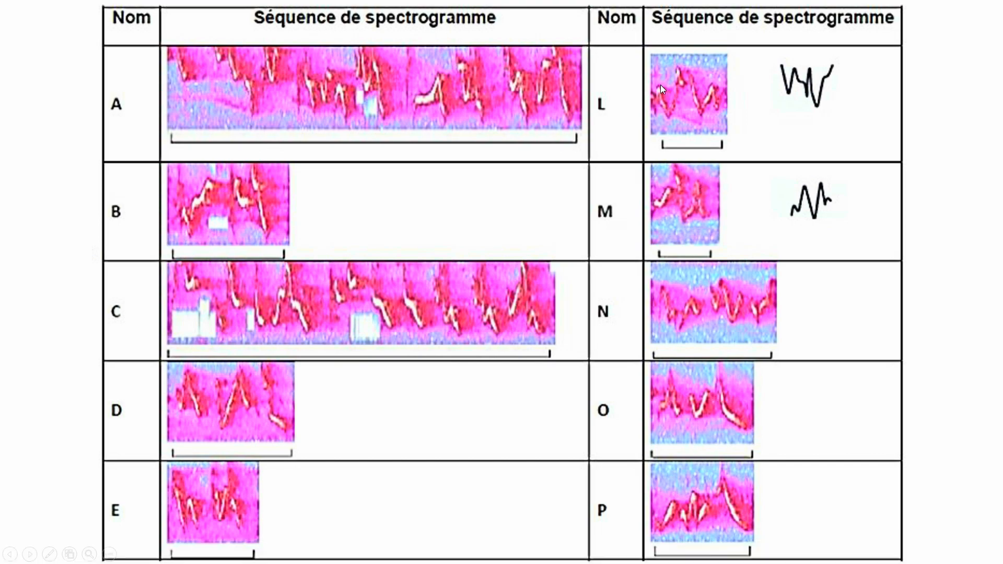
key("alt+Tab")
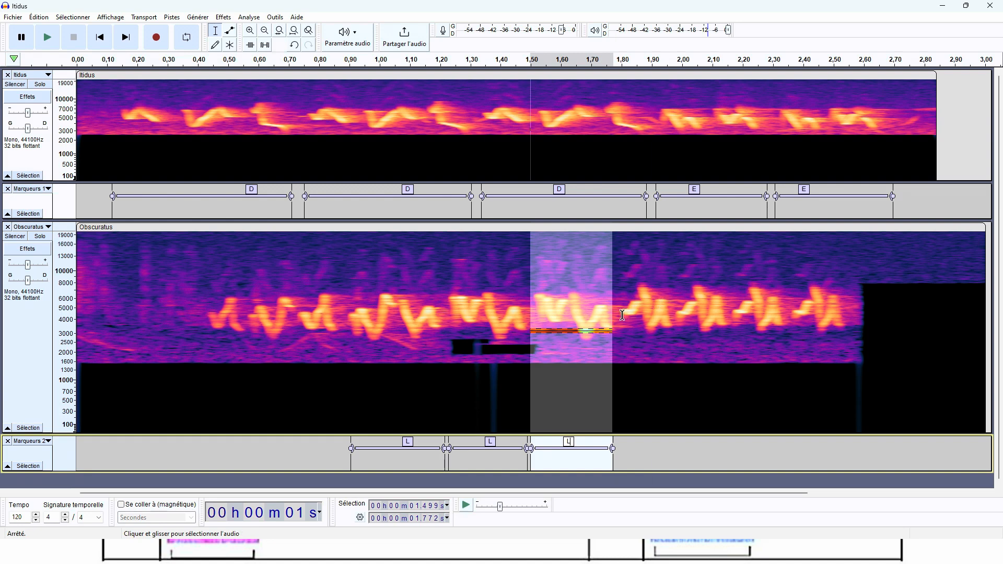
left_click_drag(618, 323, 674, 326)
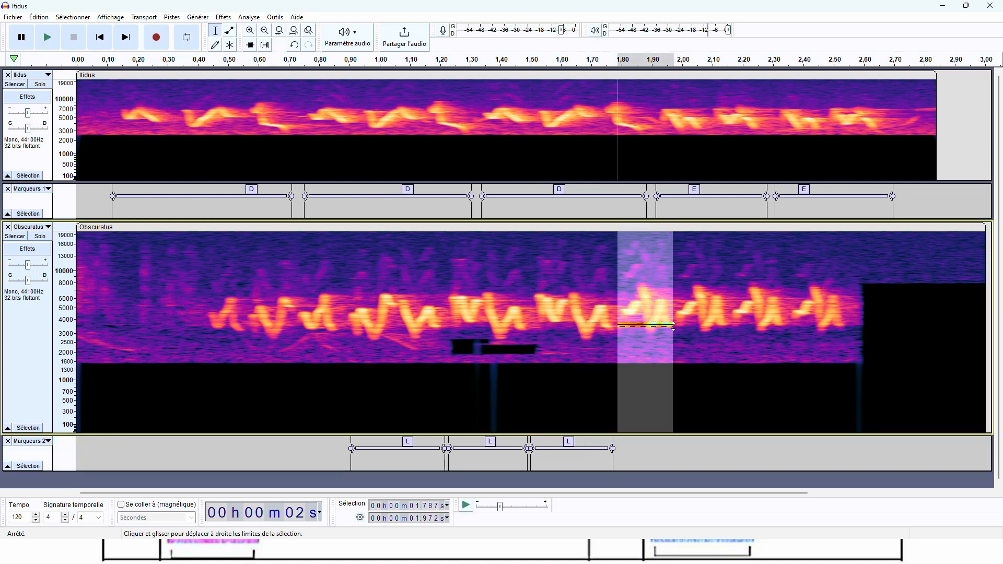
key("ctrl+b")
type("M")
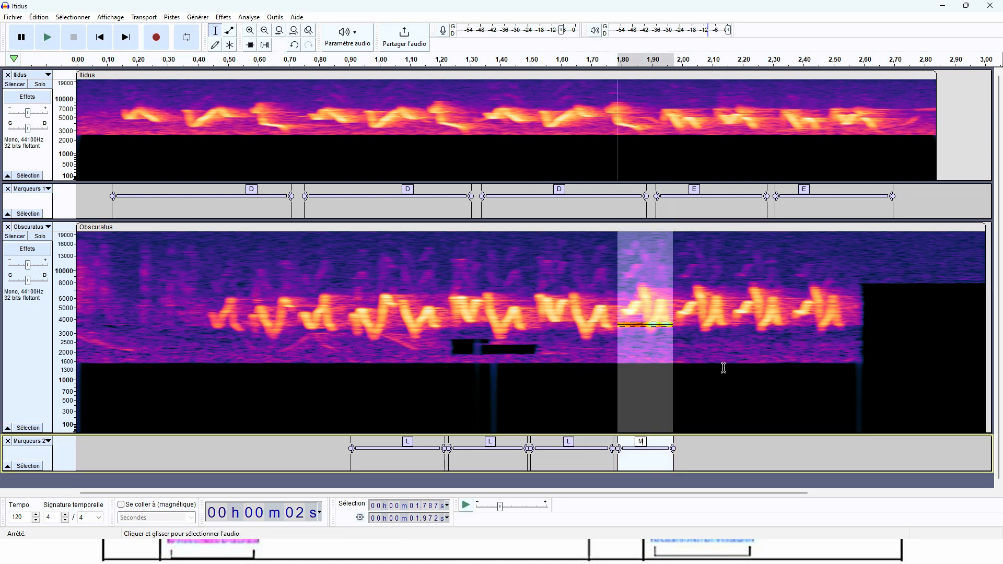
Select the following Obscuratus sequence from about 1.982 s to 2.157 s and label it M
left_click_drag(678, 320, 731, 323)
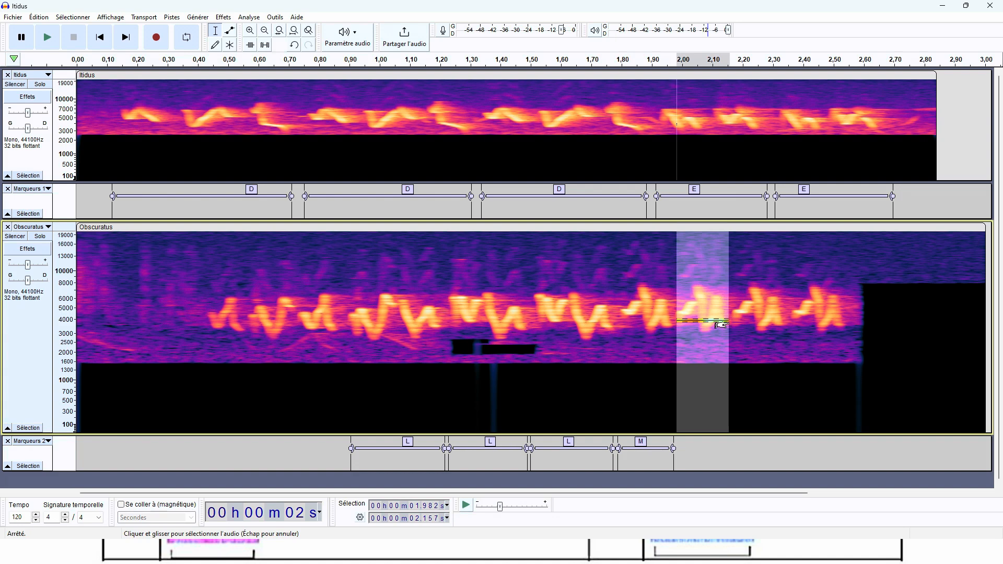
key("ctrl+b")
type("M")
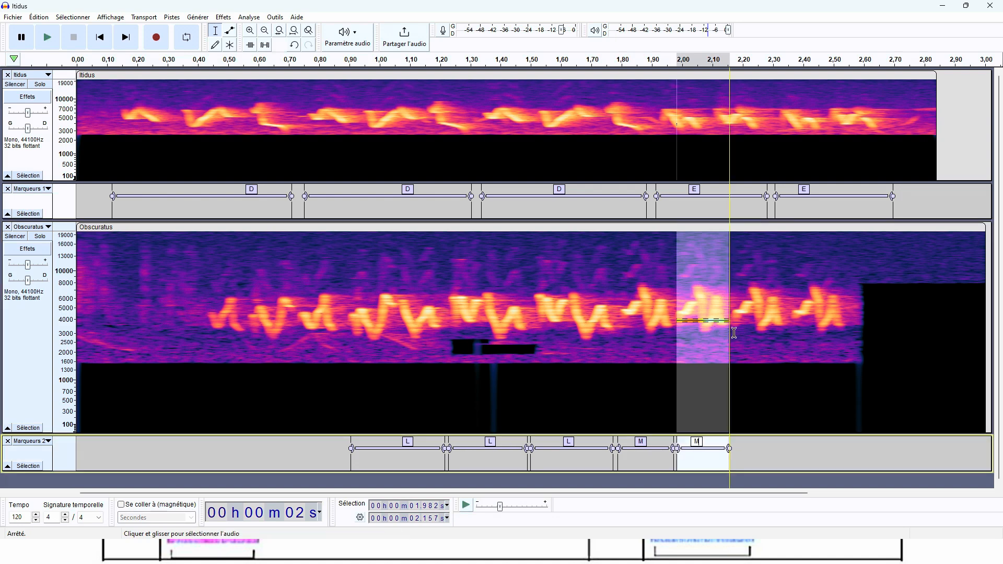
Select the Obscuratus sequence from about 2.165 s to 2.338 s and label it M
left_click_drag(732, 337, 776, 341)
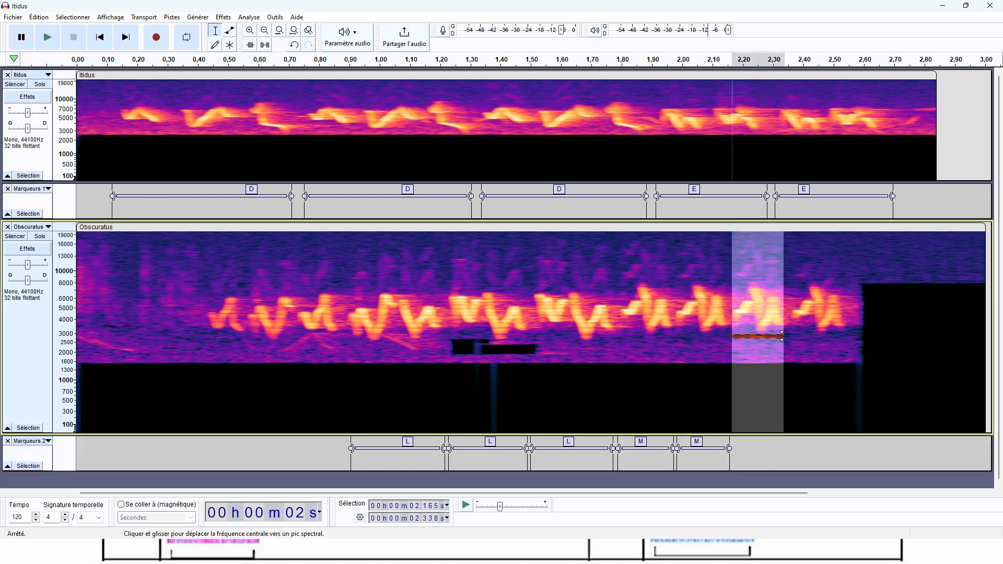
key("ctrl+b")
type("M")
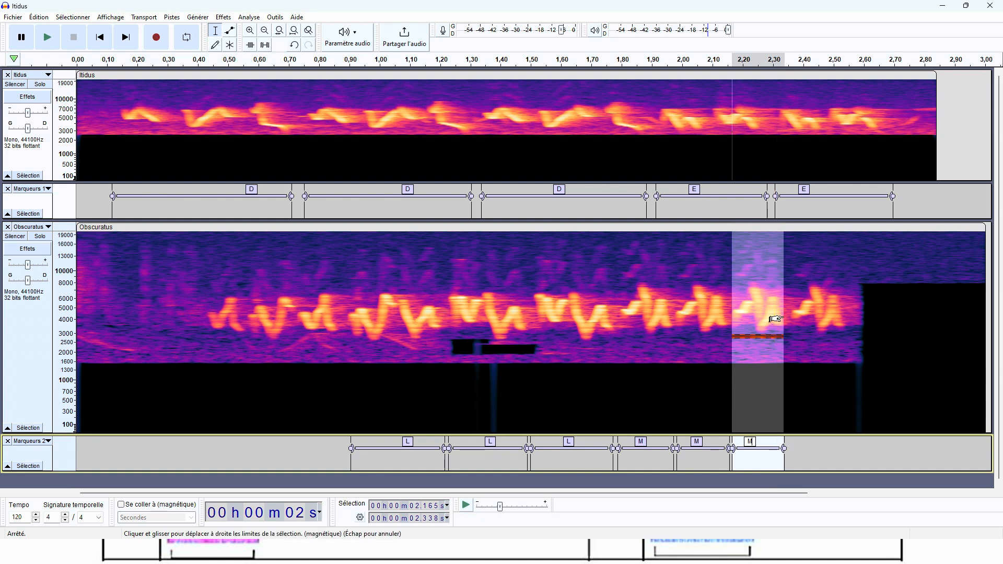
Select the last Obscuratus sequence from about 2.353 s to 2.536 s and label it M
left_click_drag(789, 334, 843, 342)
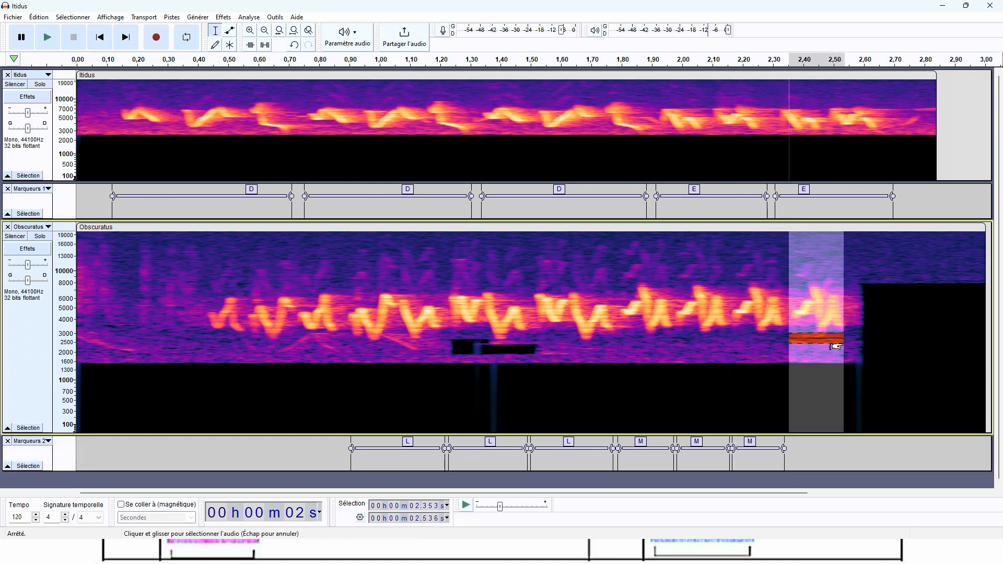
key("ctrl+b")
type("M")
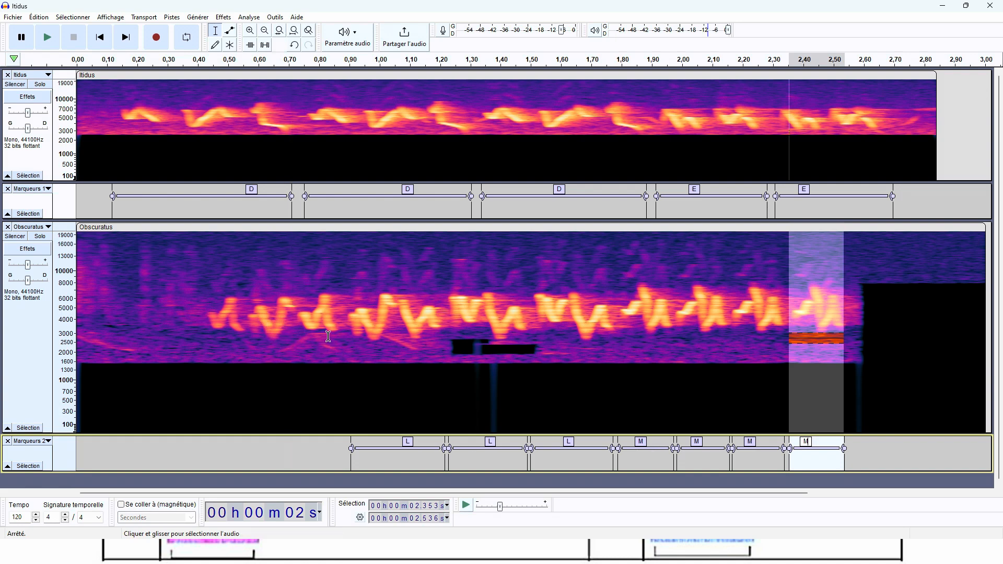
Compare the unlabeled opening notes of Obscuratus with the first L sequence, selecting the notes from about 0.571 s to 0.878 s
left_click_drag(338, 333, 204, 333)
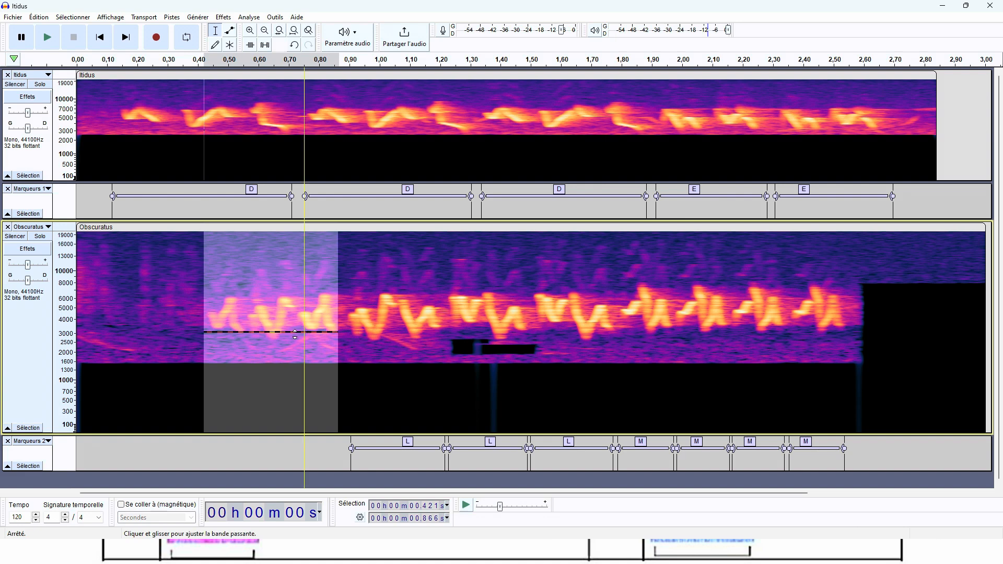
left_click(247, 319)
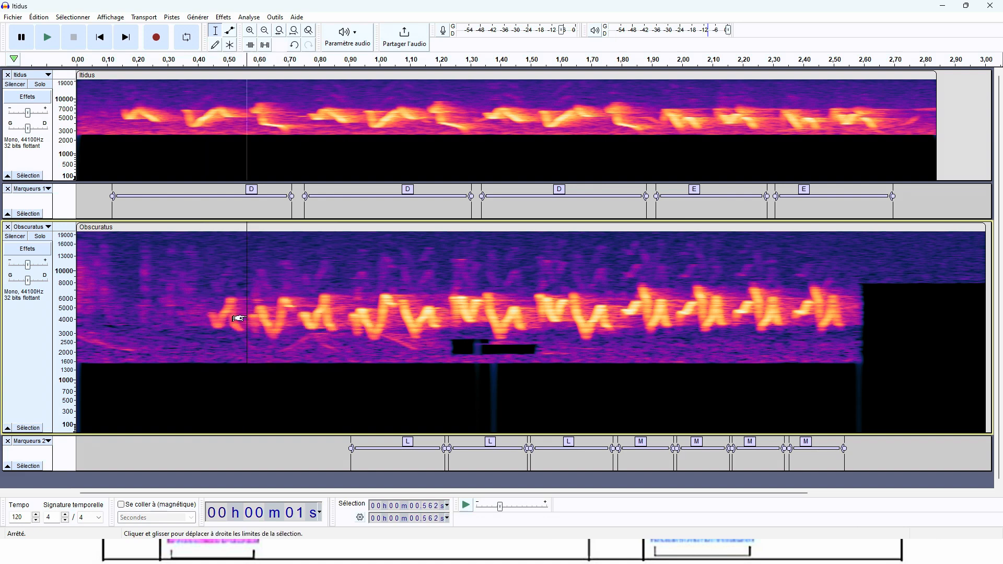
left_click_drag(249, 319, 442, 333)
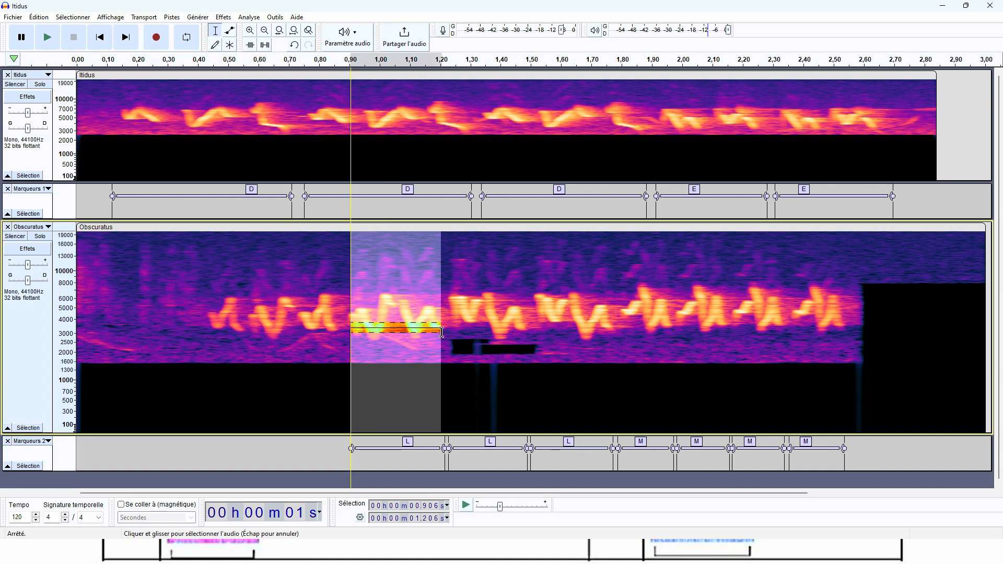
left_click_drag(249, 328, 342, 333)
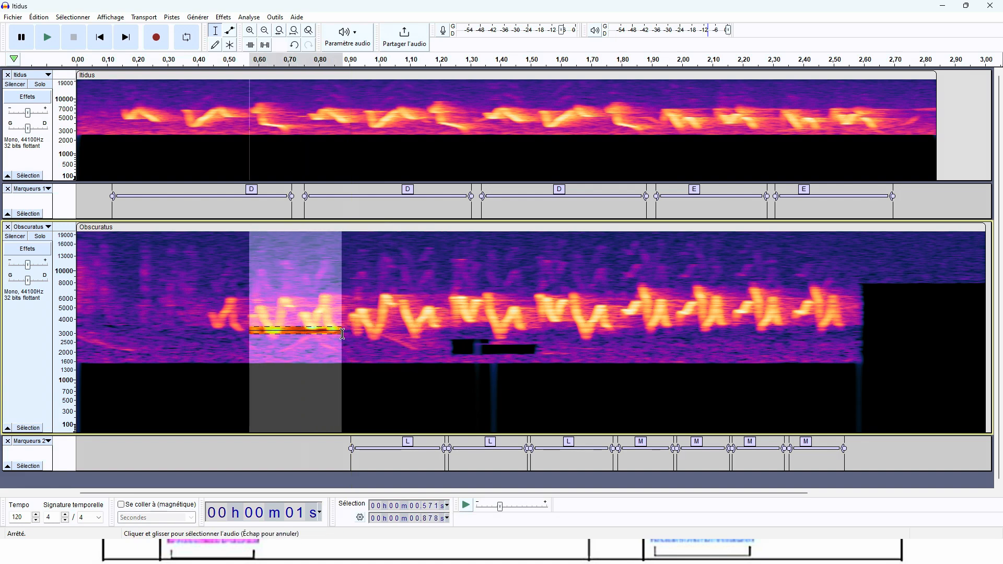